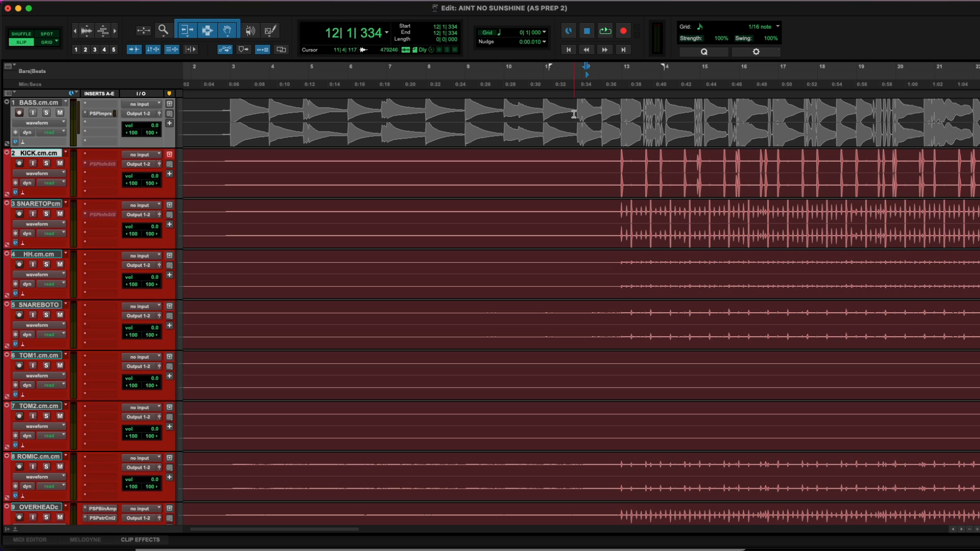
Play the song from around bar 12 and browse through the session's tracks
left_click(578, 128)
key("space")
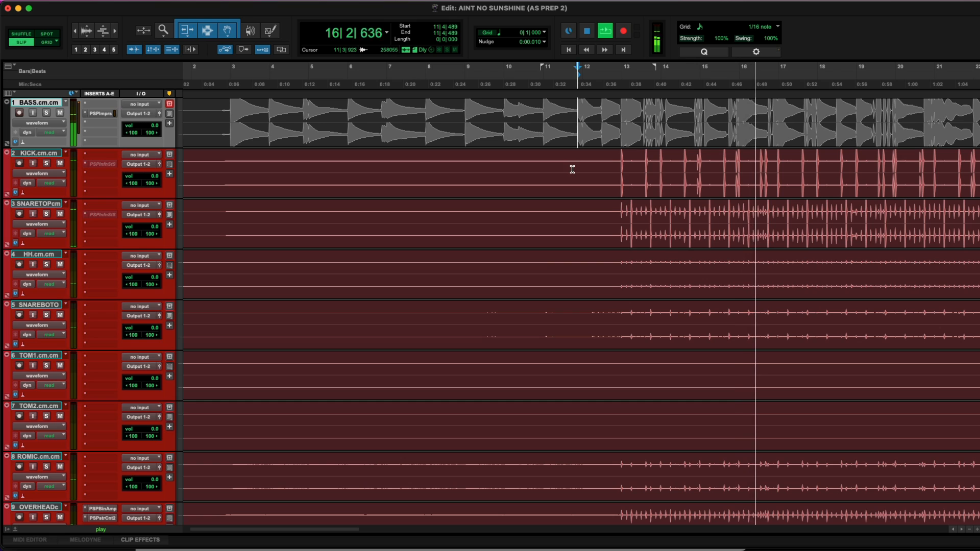
scroll(574, 165, "down", 10)
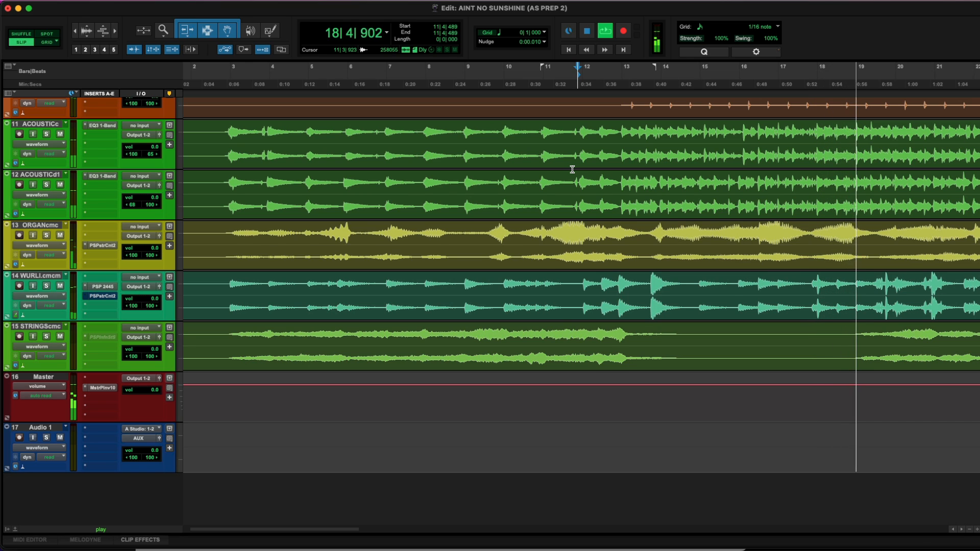
scroll(572, 169, "up", 3)
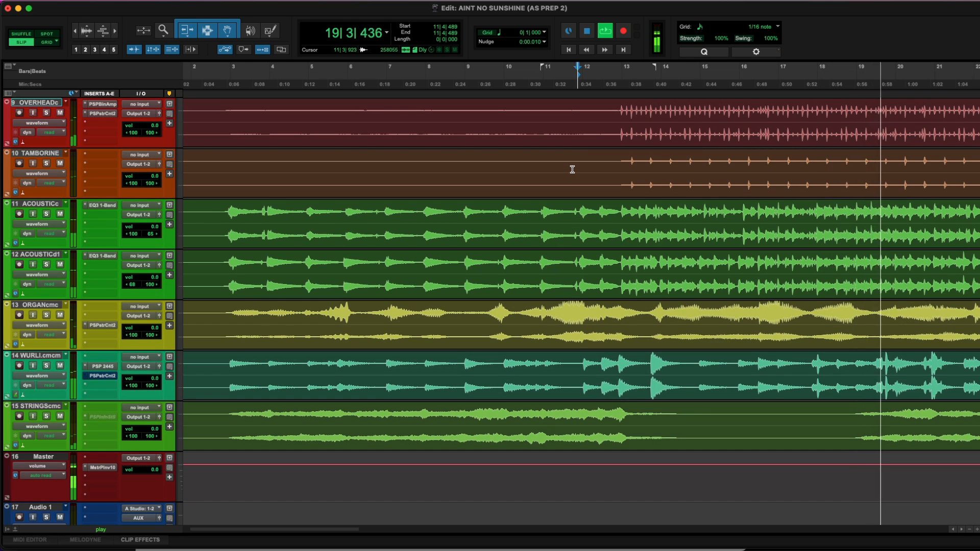
scroll(572, 169, "up", 10)
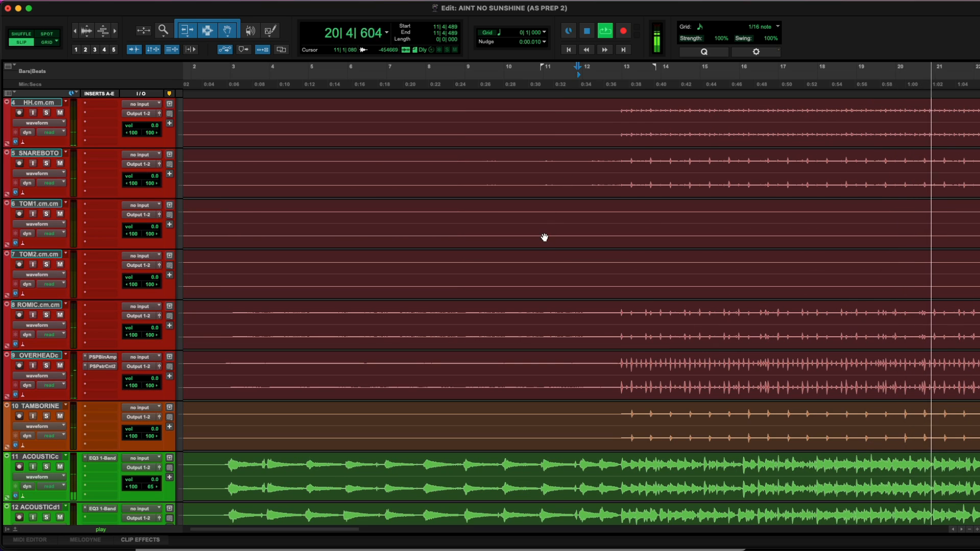
Solo the OVERHEAD track and select the section from bar 19 to about bar 30 on it
left_click(622, 370)
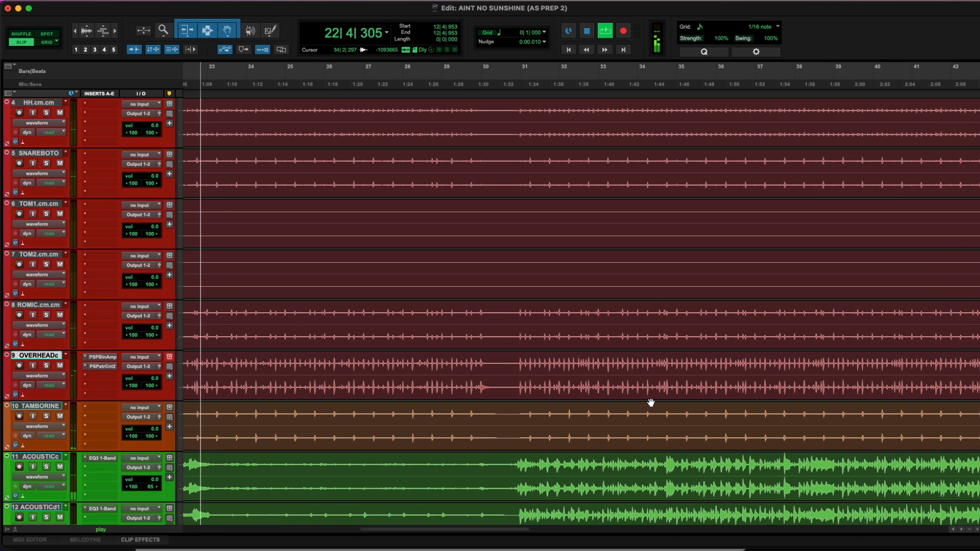
key("shift+s")
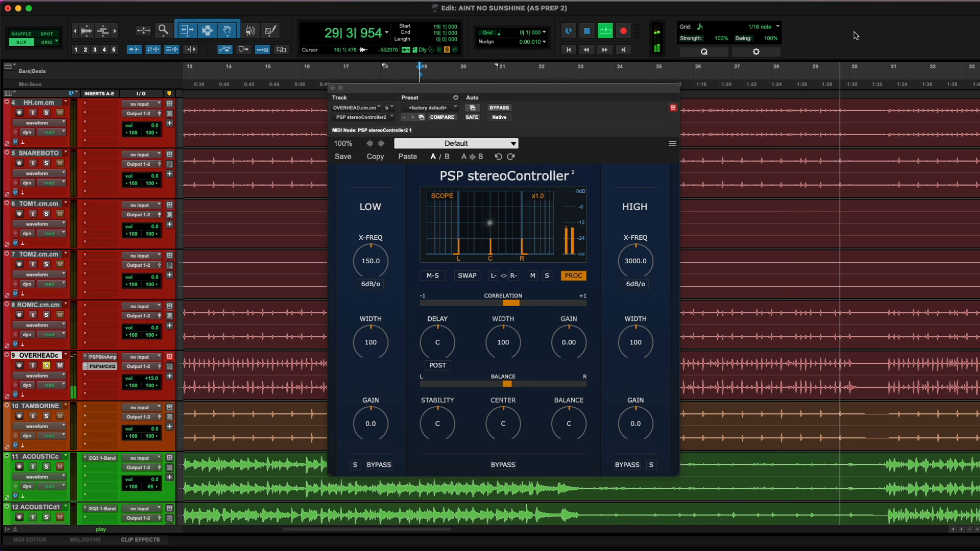
left_click(866, 362, "shift")
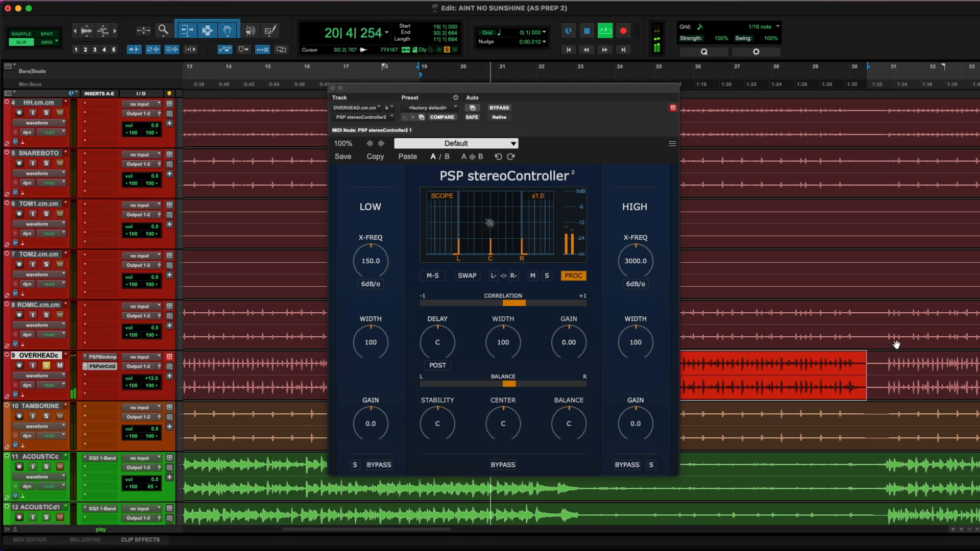
Experiment with the scope's L and R markers to add channel delay, then reset the Delay to centre
left_click(534, 277)
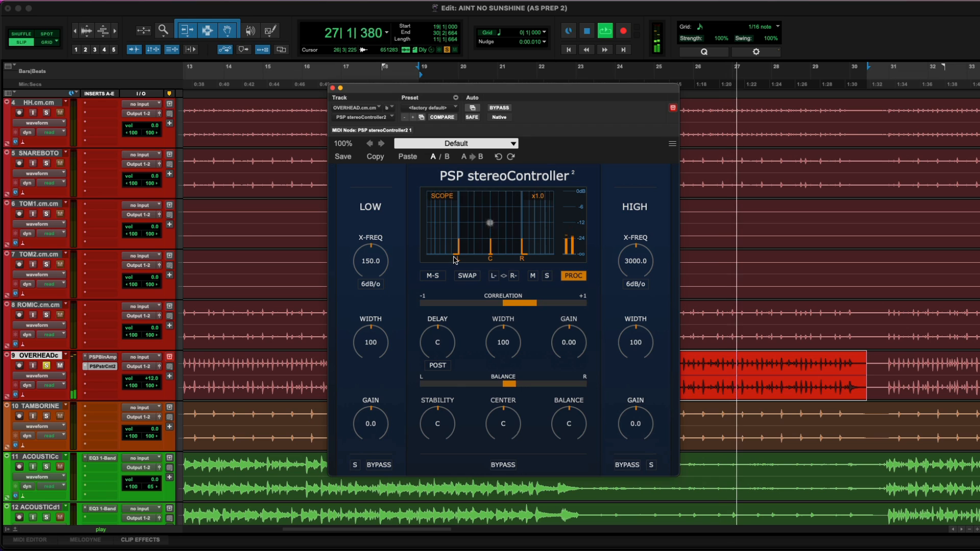
mouse_move(456, 260)
left_mouse_down()
mouse_move(456, 239)
mouse_move(457, 255)
left_mouse_up()
mouse_move(526, 254)
left_mouse_down()
mouse_move(524, 230)
mouse_move(524, 239)
left_mouse_up()
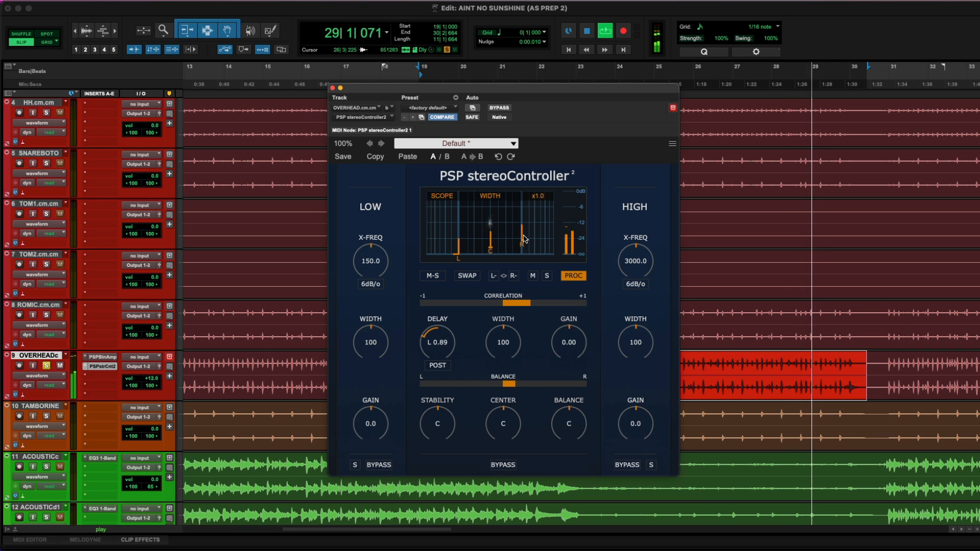
left_click(445, 349, "alt")
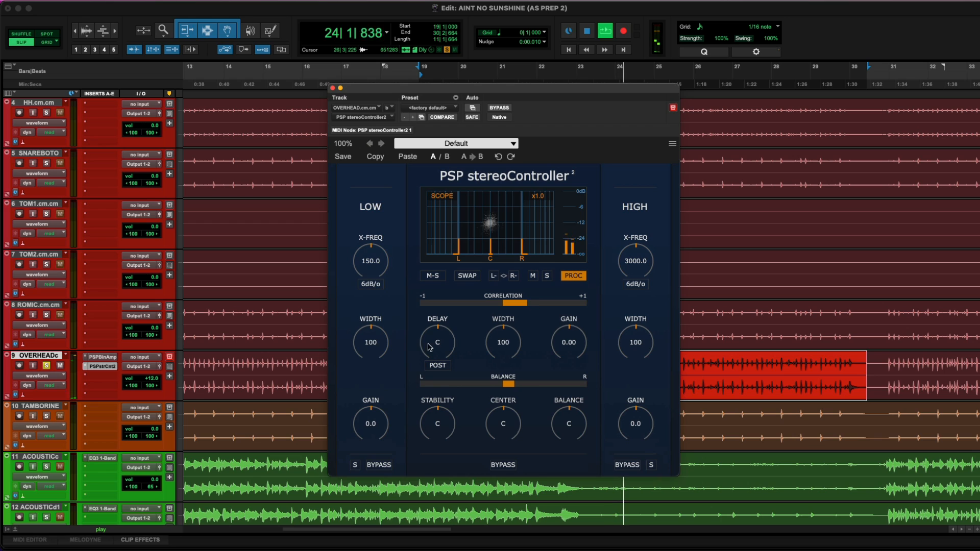
Try the centre Width at 400, reset it, then narrow it to 3.0 and stop playback
left_click_drag(430, 347, 436, 313)
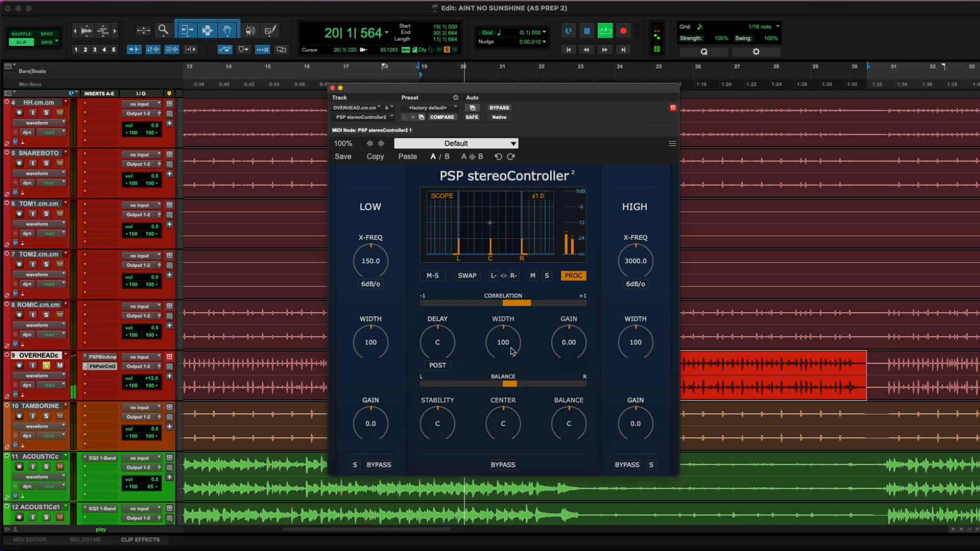
left_click_drag(512, 349, 508, 251)
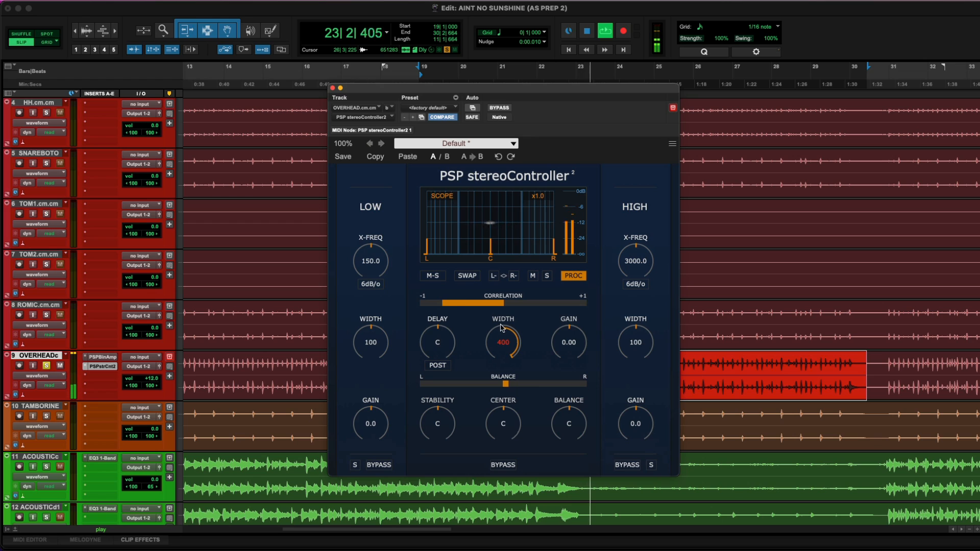
left_click(508, 352, "alt")
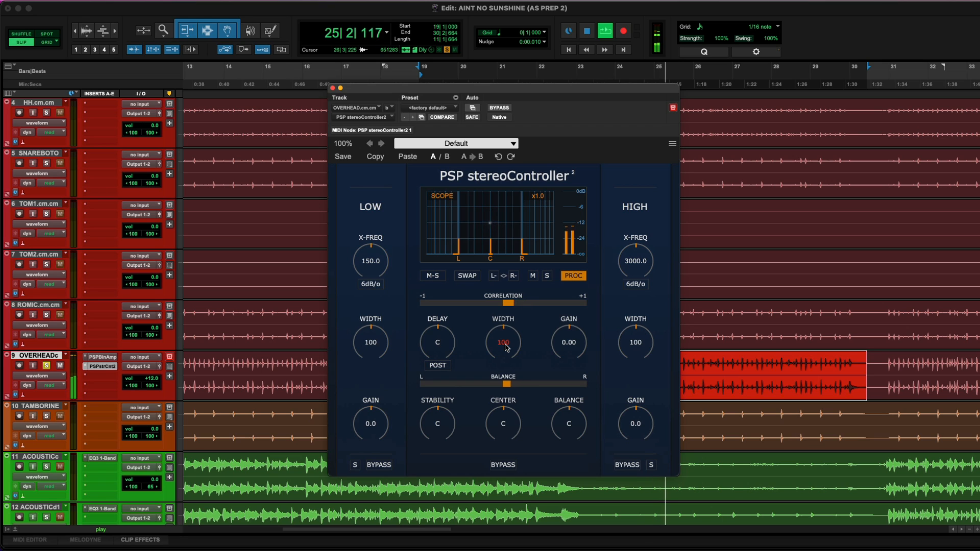
left_click_drag(507, 349, 500, 409)
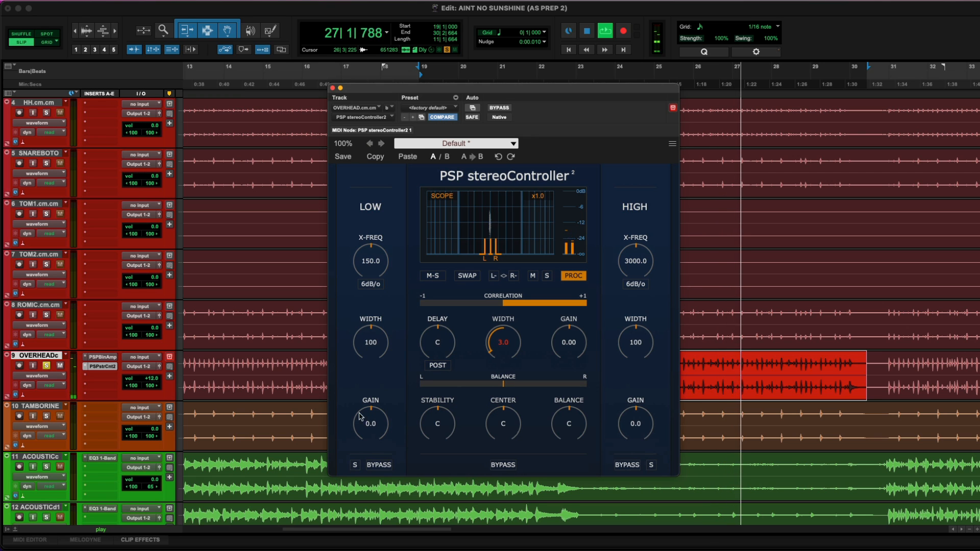
key("space")
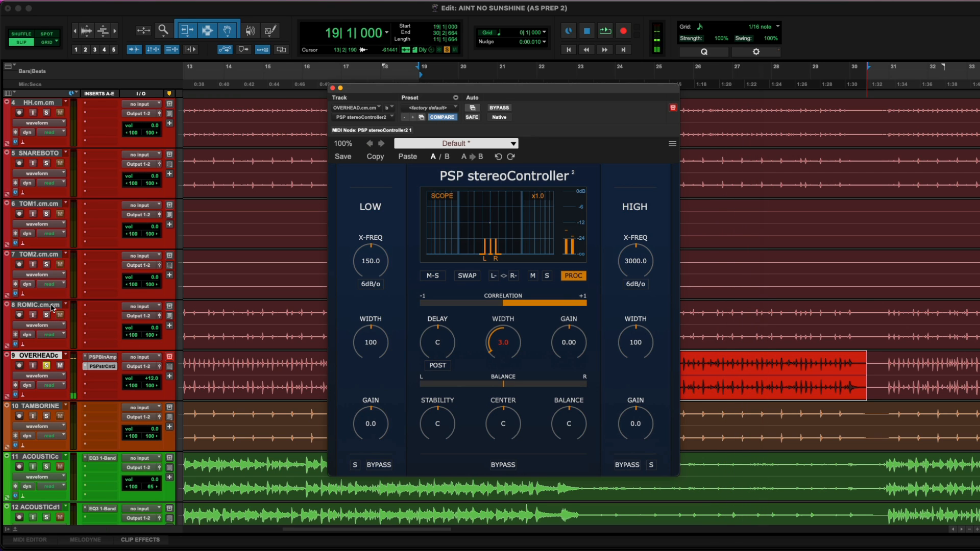
Select the KICK through ROMIC tracks, solo them and start playback
left_click(55, 305)
scroll(53, 307, "up", 3)
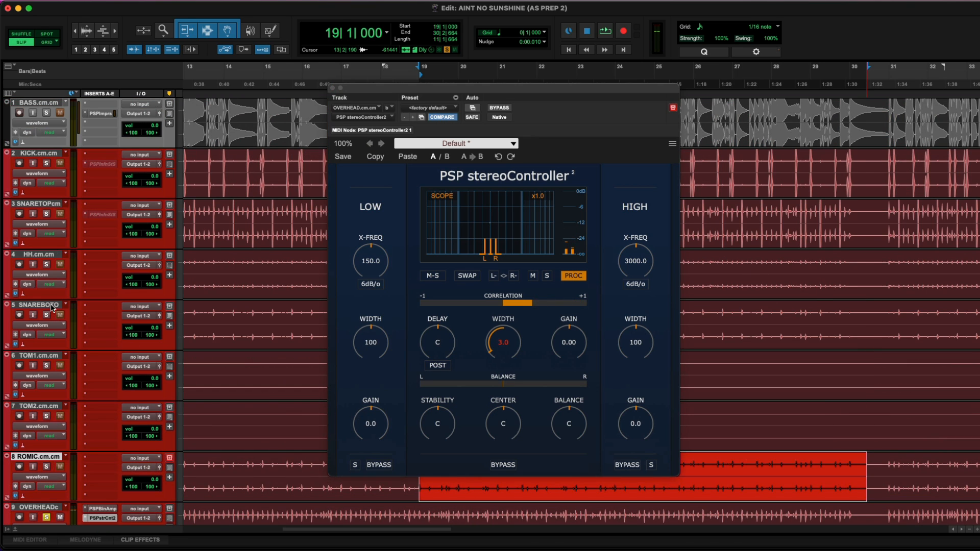
left_click(45, 156, "shift")
key("shift+s")
key("space")
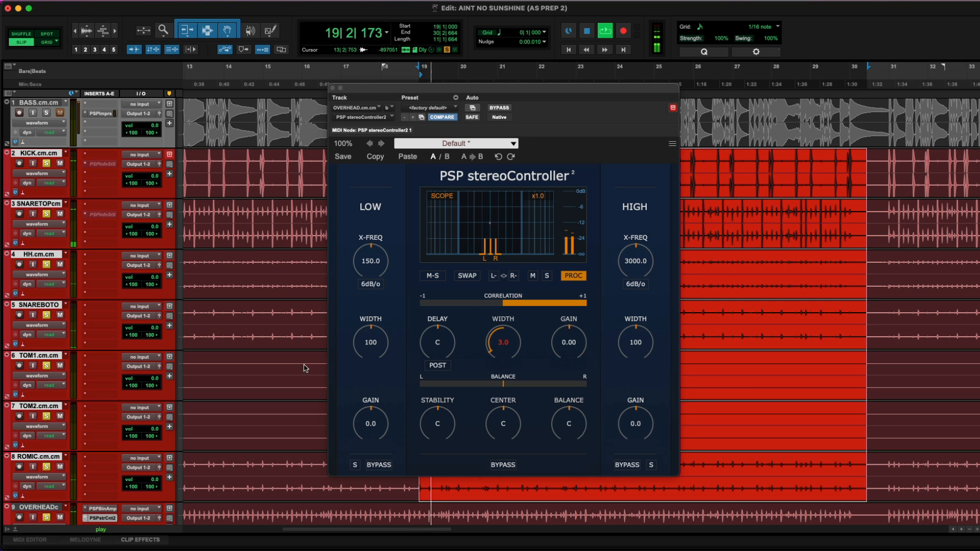
Set the centre Width back to 100 and the centre Gain to about -3.96 dB
left_click_drag(509, 341, 527, 301)
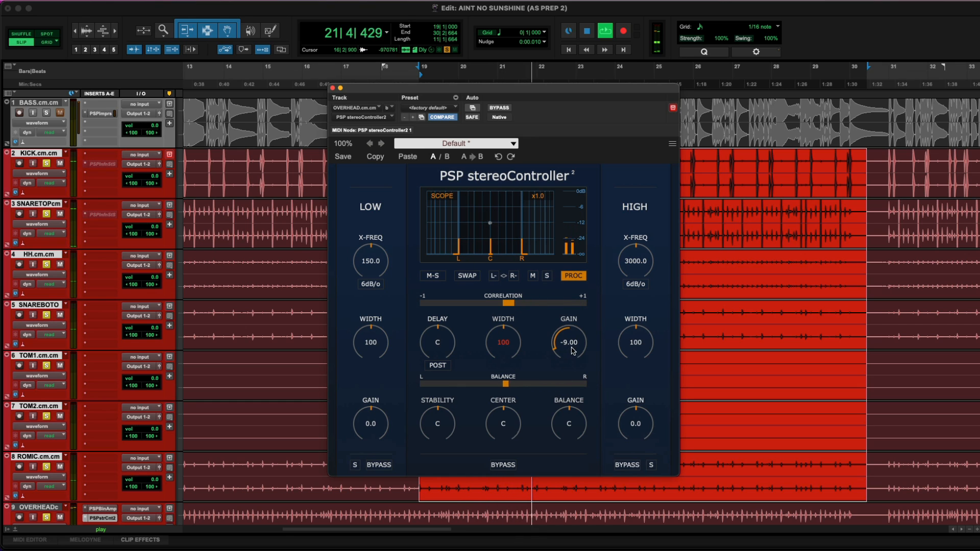
left_click_drag(573, 350, 576, 334)
left_click_drag(521, 350, 482, 416)
left_click(507, 342, "alt")
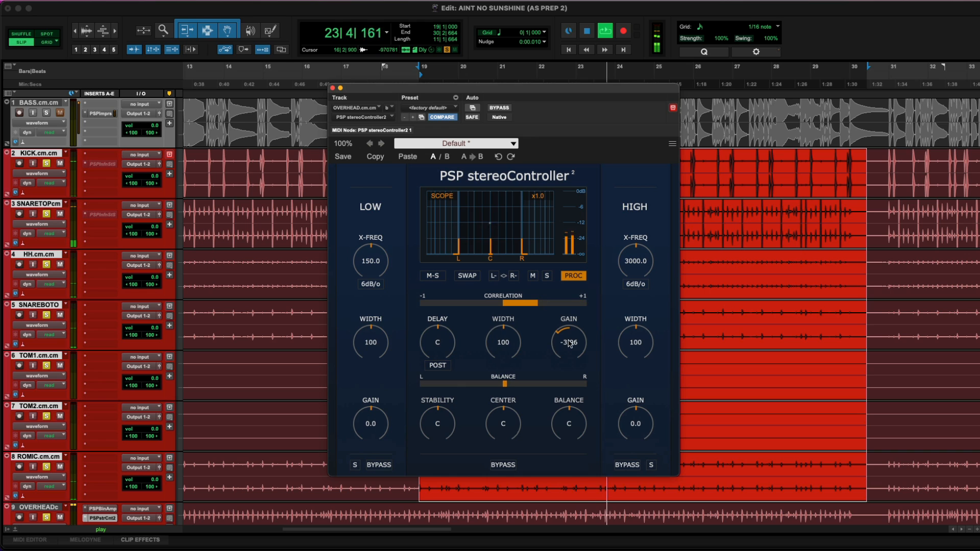
Reset the centre Gain to 0.00 and stop playback
scroll(214, 421, "down", 4)
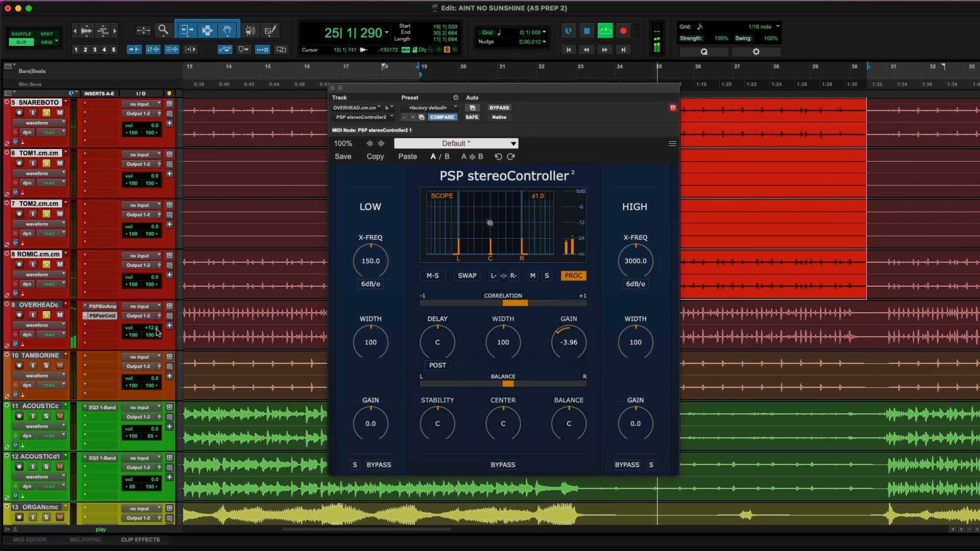
left_click(547, 342, "alt")
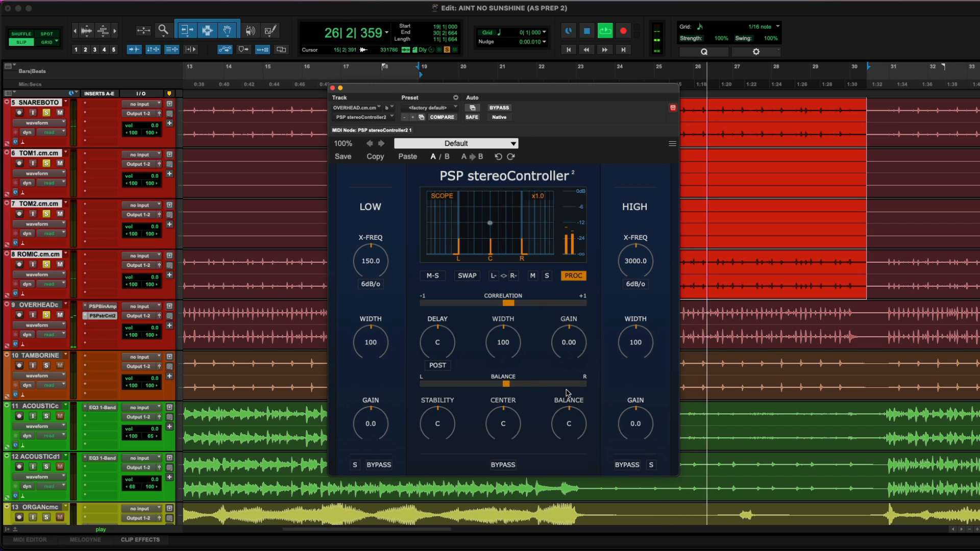
key("space")
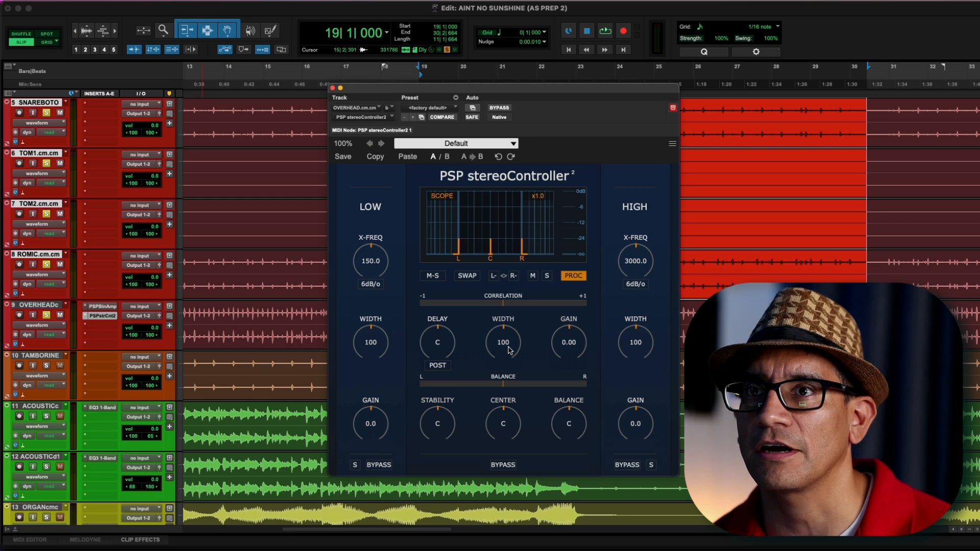
Lower the centre Width to 50 while playing back the section
key("space")
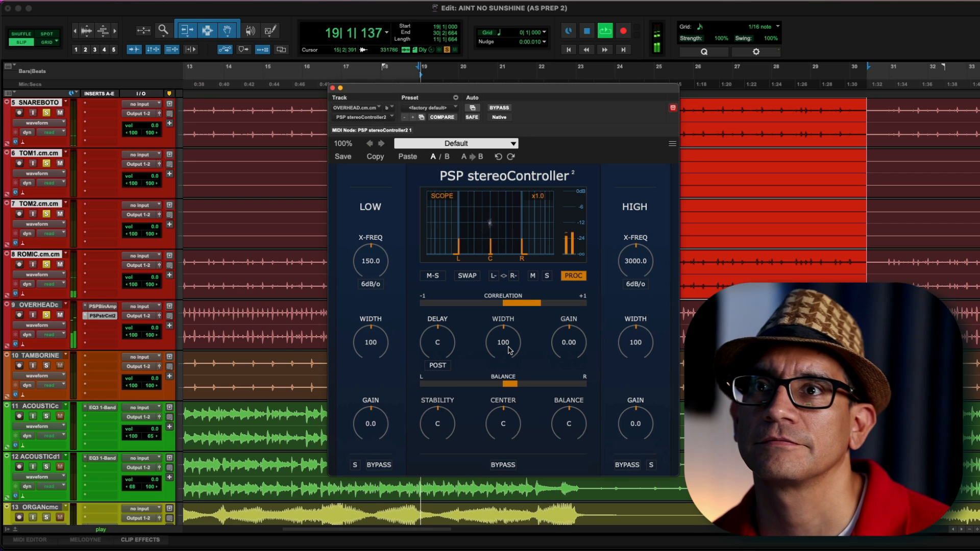
left_click_drag(509, 350, 506, 371)
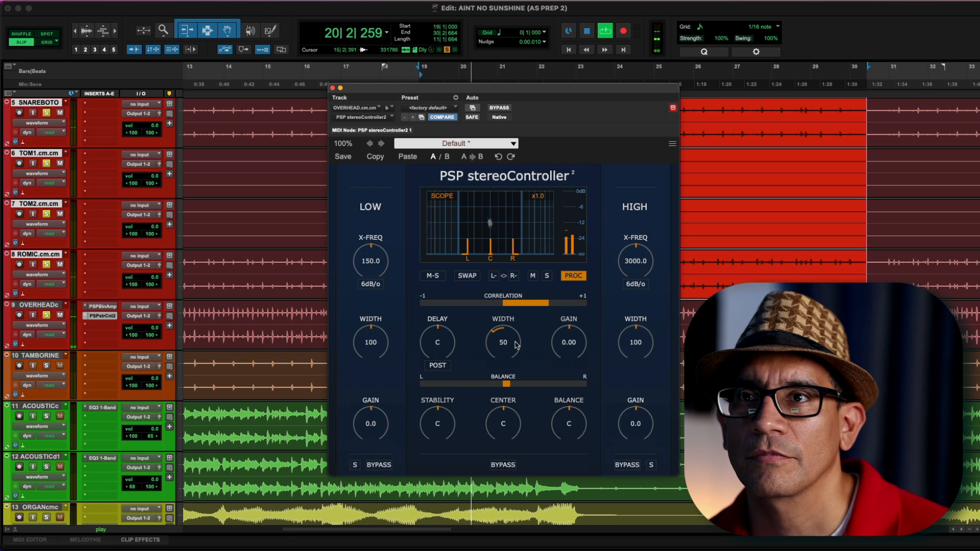
key("space")
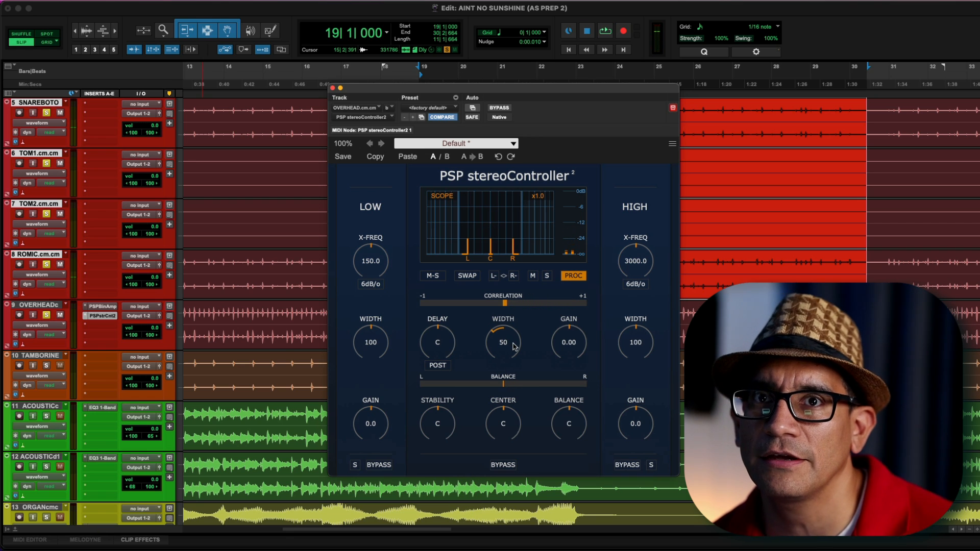
Close the plugin window, play, and zoom out to view the whole song
left_click(419, 320)
key("space")
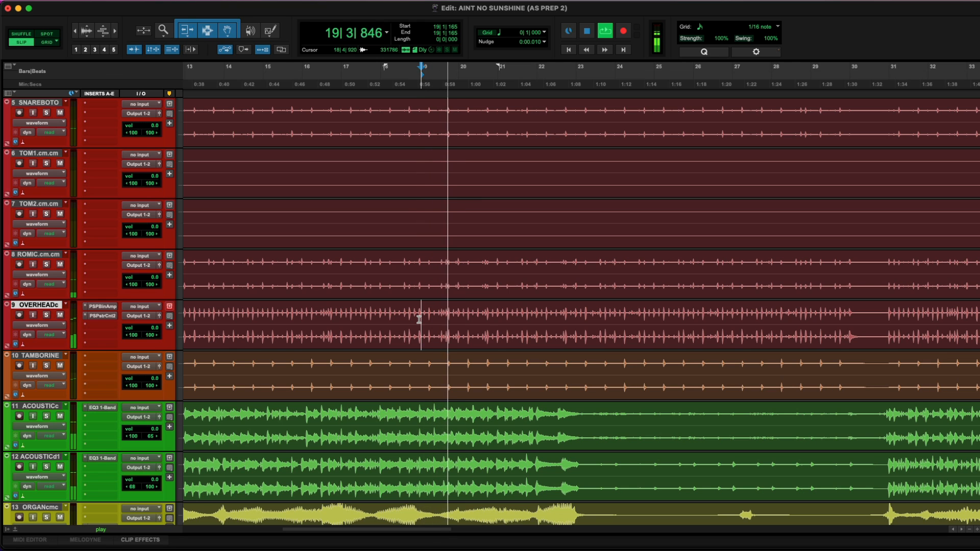
scroll(423, 332, "down", 4)
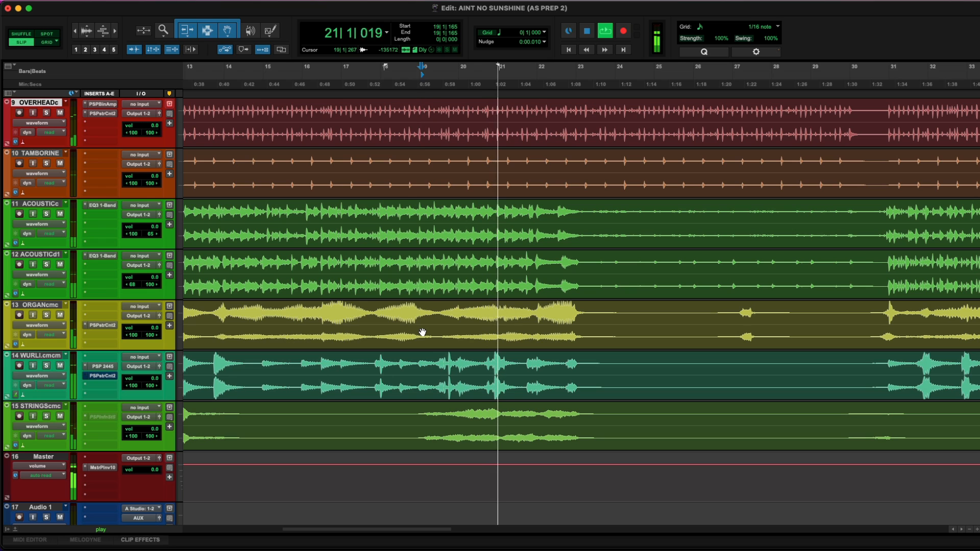
key("super+bracketleft")
key("super+bracketleft")
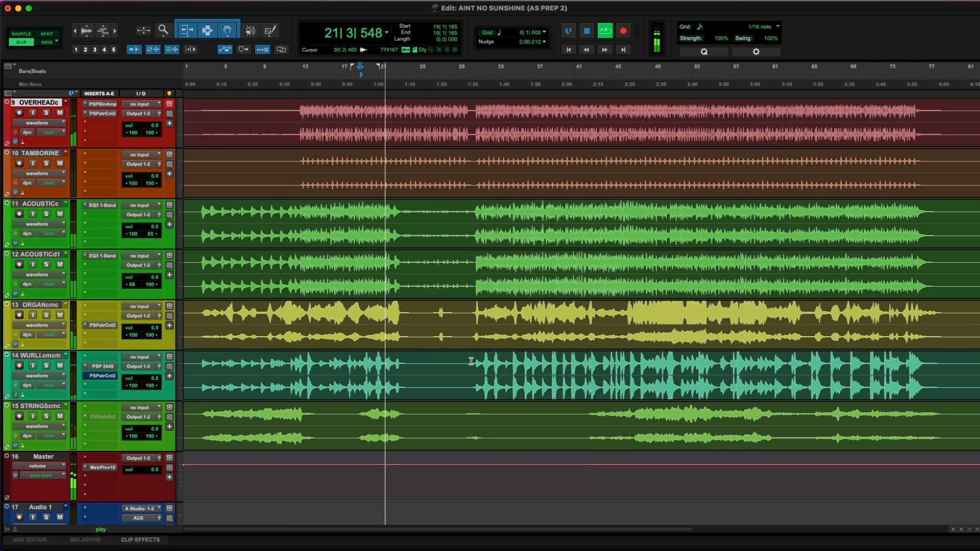
Open the stereoController plugin on the ORGAN track and audition the section
left_click(477, 378)
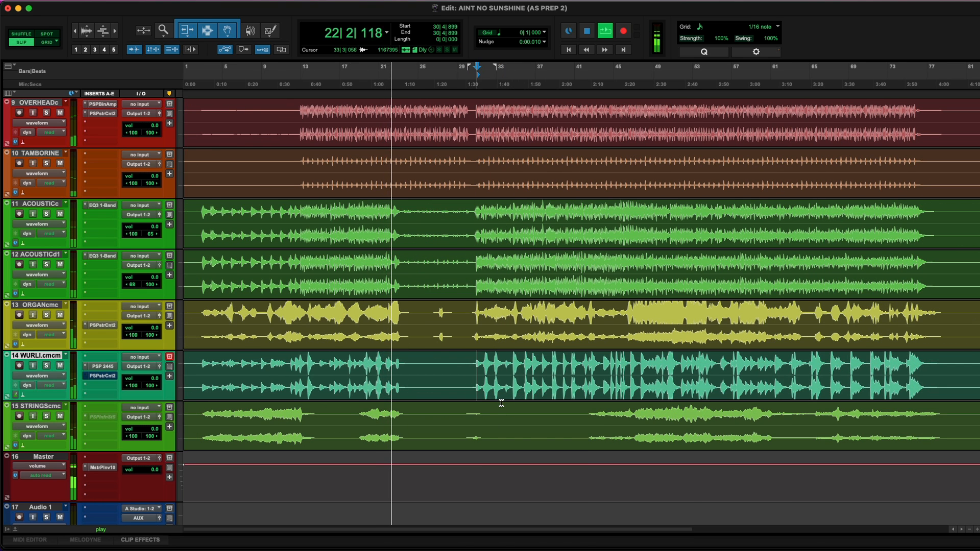
left_click(465, 313)
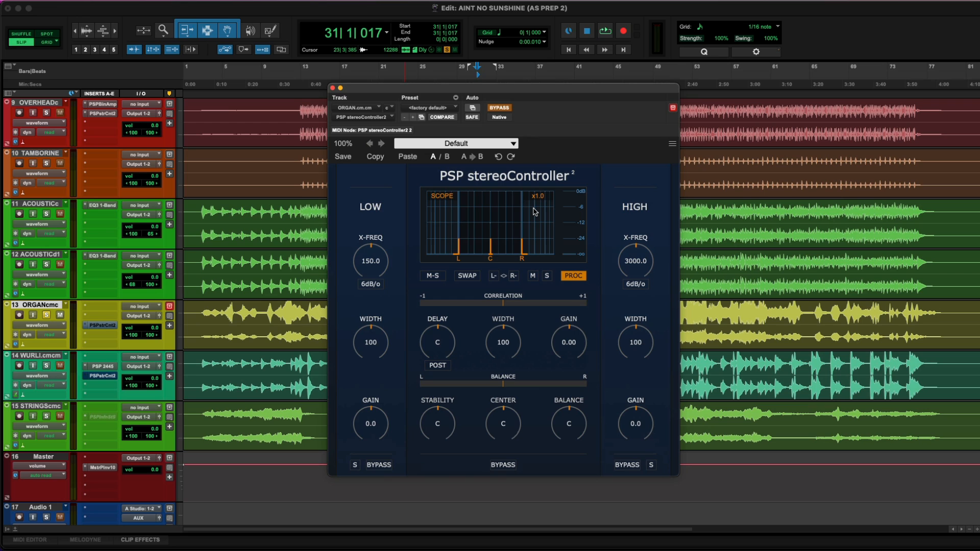
key("space")
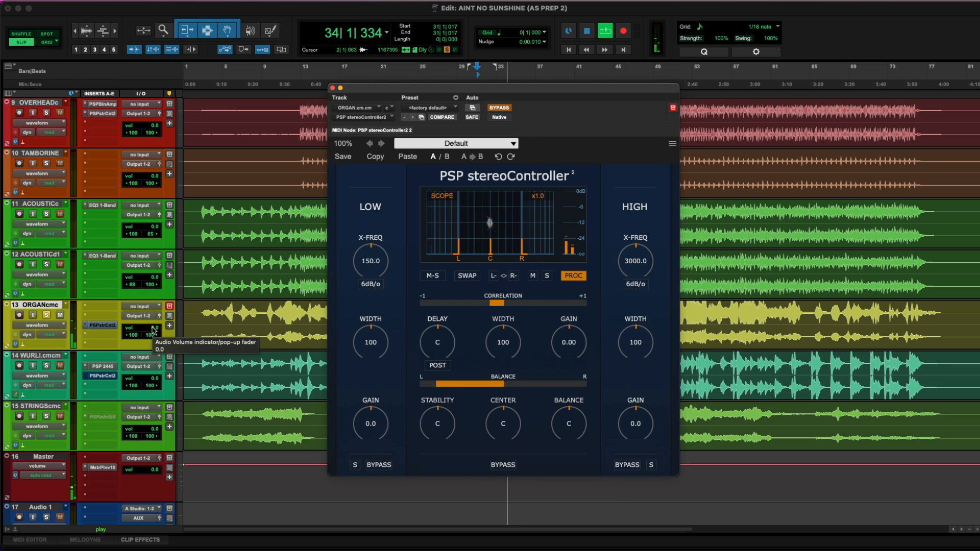
key("space")
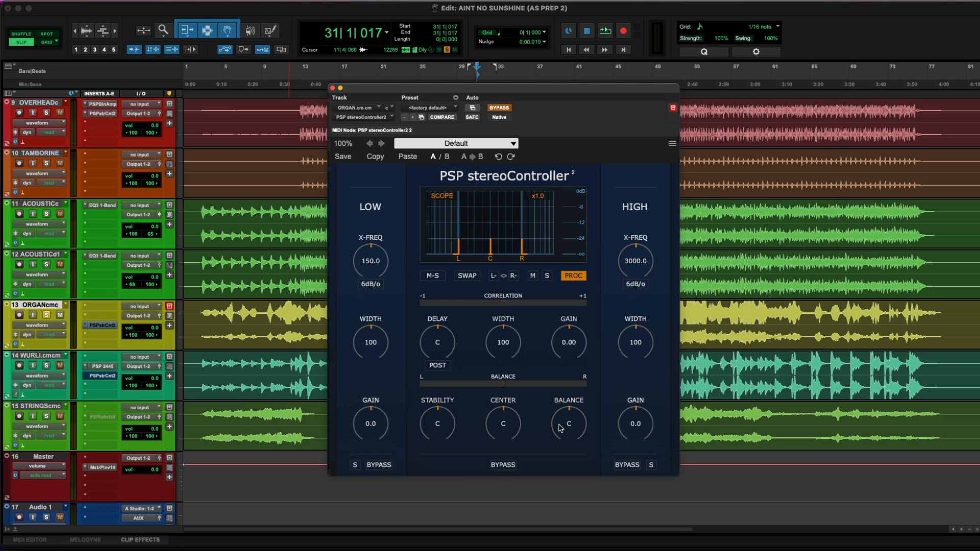
Take the organ's stereoController out of bypass and play the section
left_click(499, 107)
key("space")
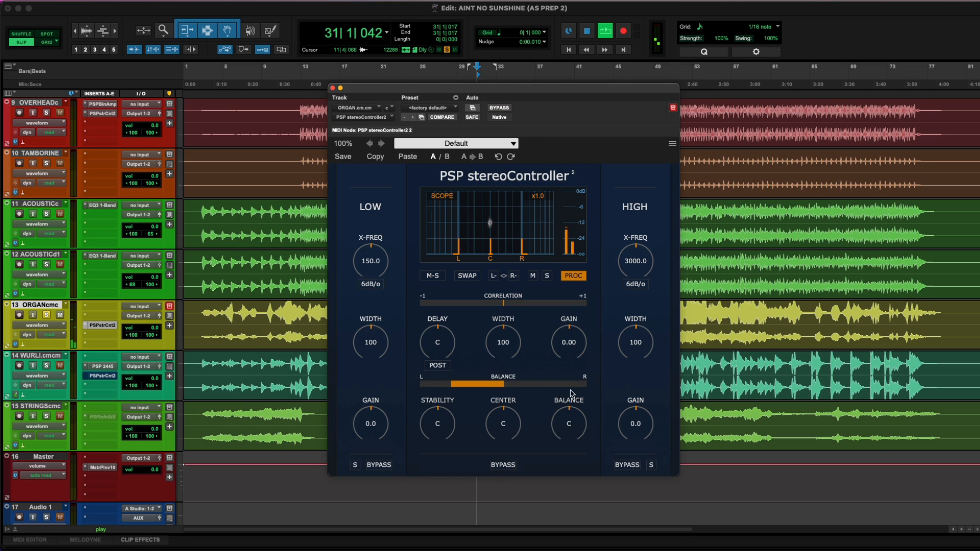
Set the organ's Balance to R 20, stop playback and toggle the track's solo
left_click_drag(572, 421, 574, 396)
key("space")
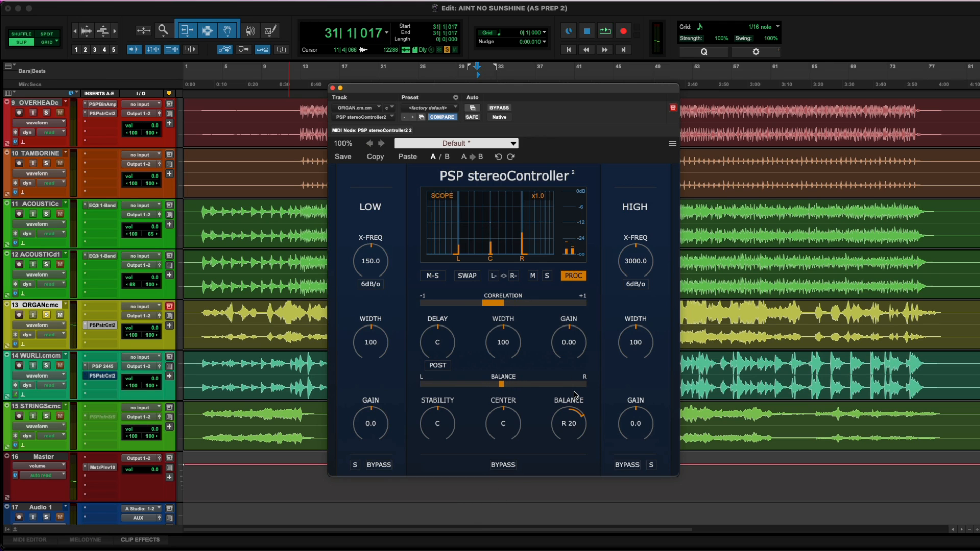
key("shift+s")
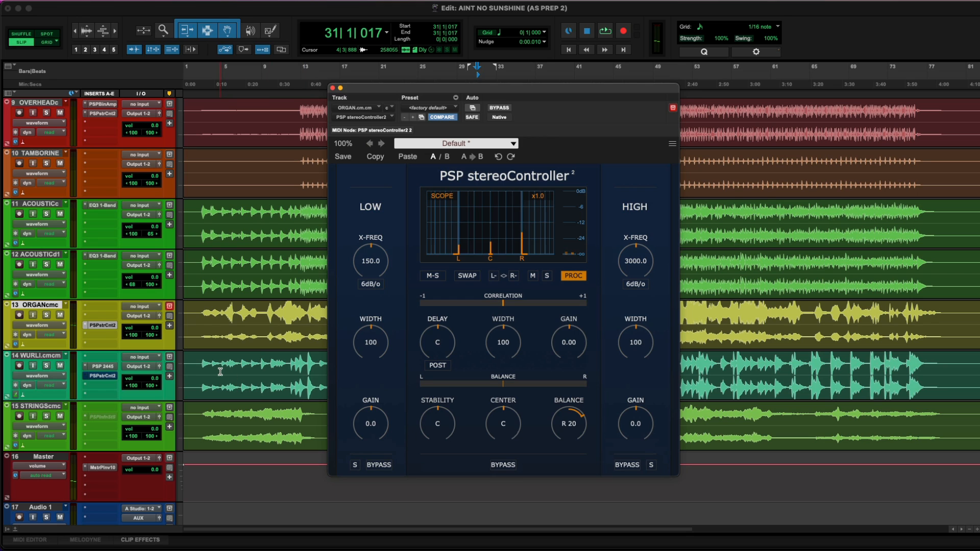
Play and stop the section, then reset the organ's Balance to centre
key("space")
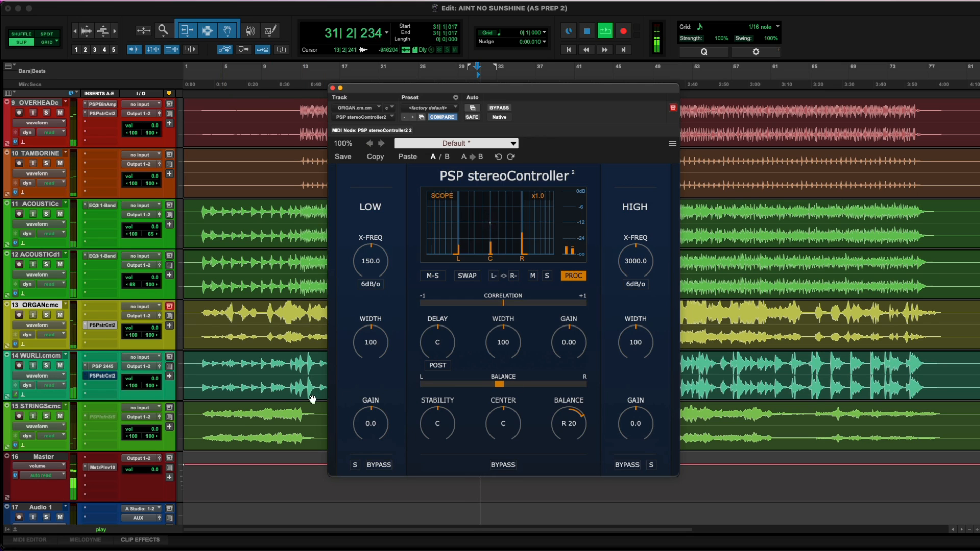
key("space")
left_click(570, 432, "alt")
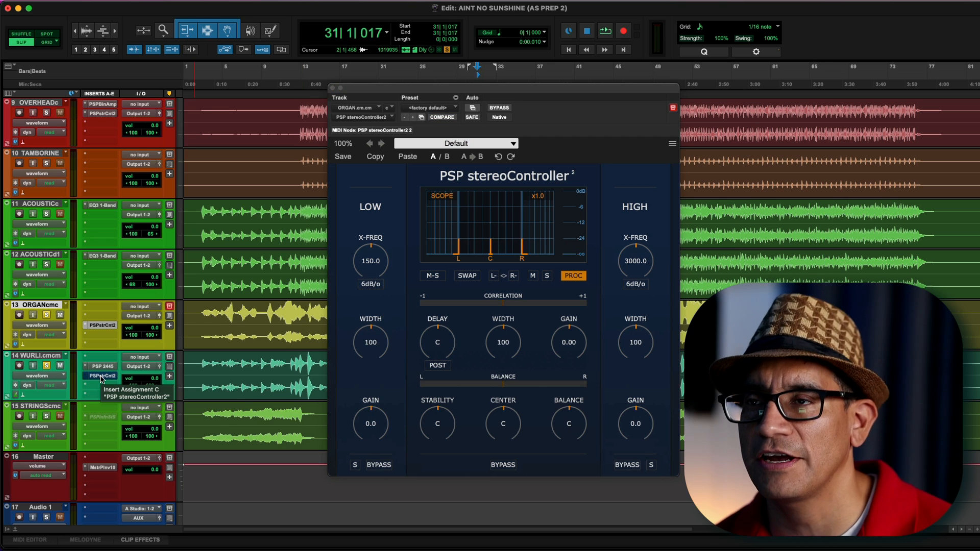
Open the stereoController on the WURLI track and audition the section
left_click(101, 378)
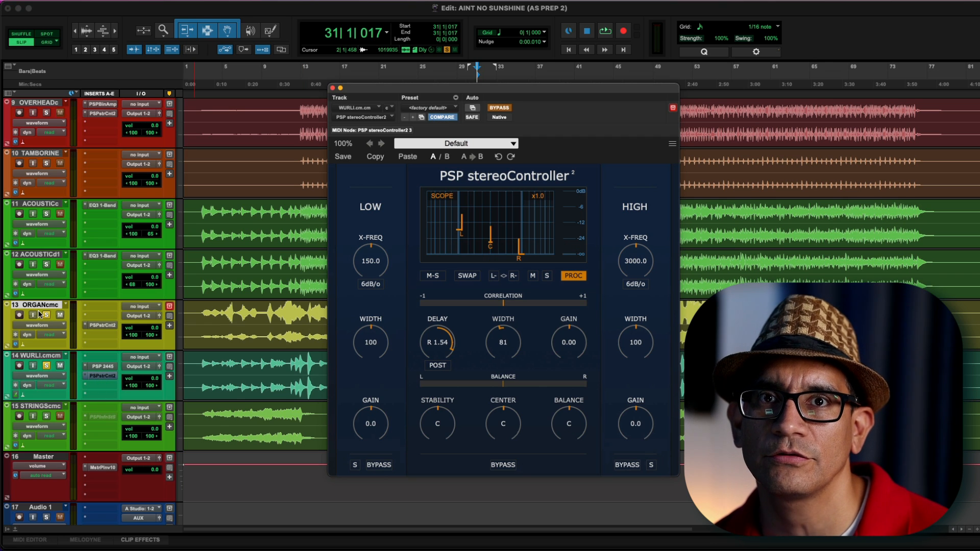
key("space")
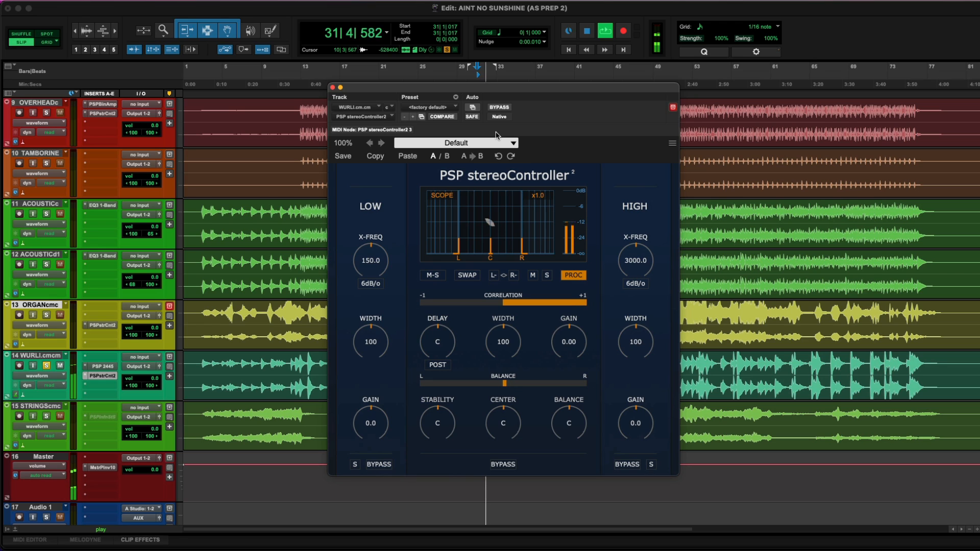
key("space")
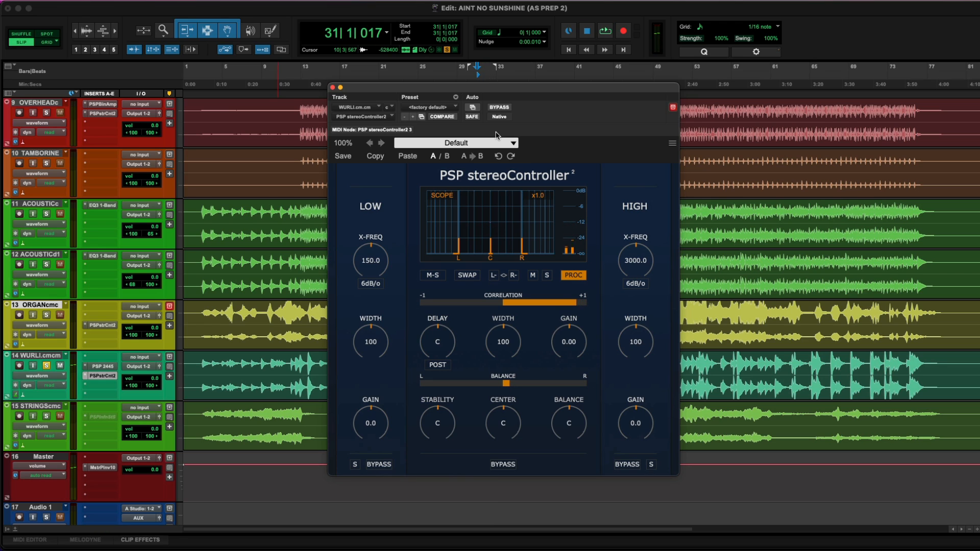
Audition the Wurli in mono and side-only monitoring, then switch both monitoring modes off
left_click(532, 275)
key("space")
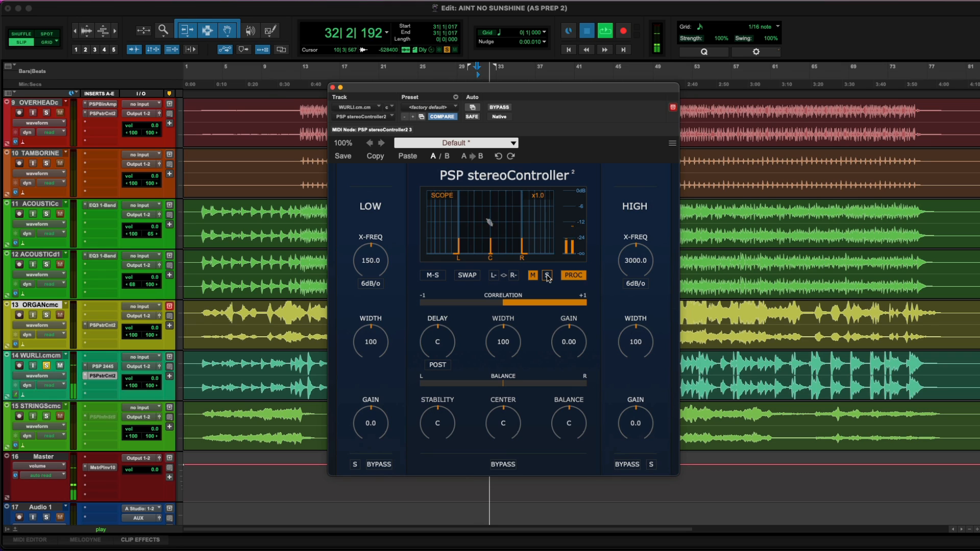
key("space")
key("space")
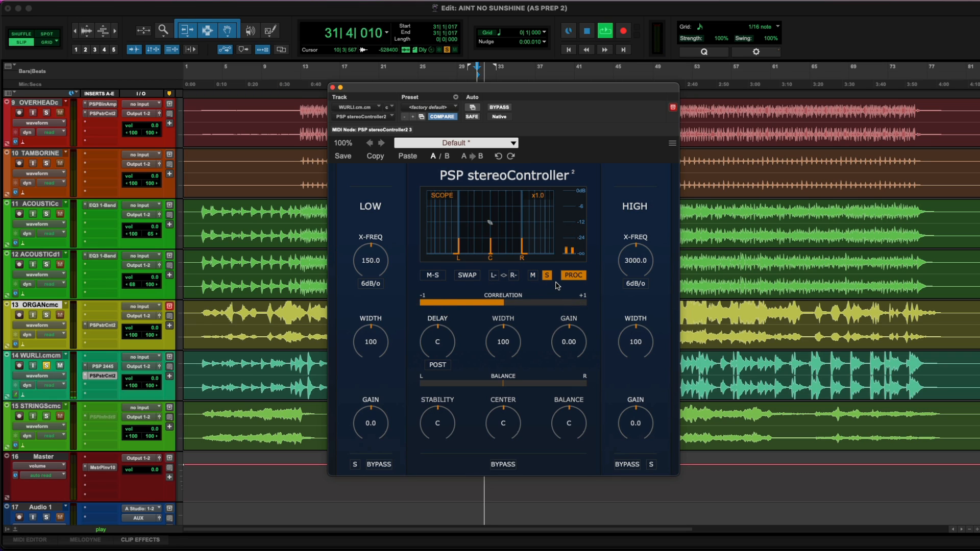
key("space")
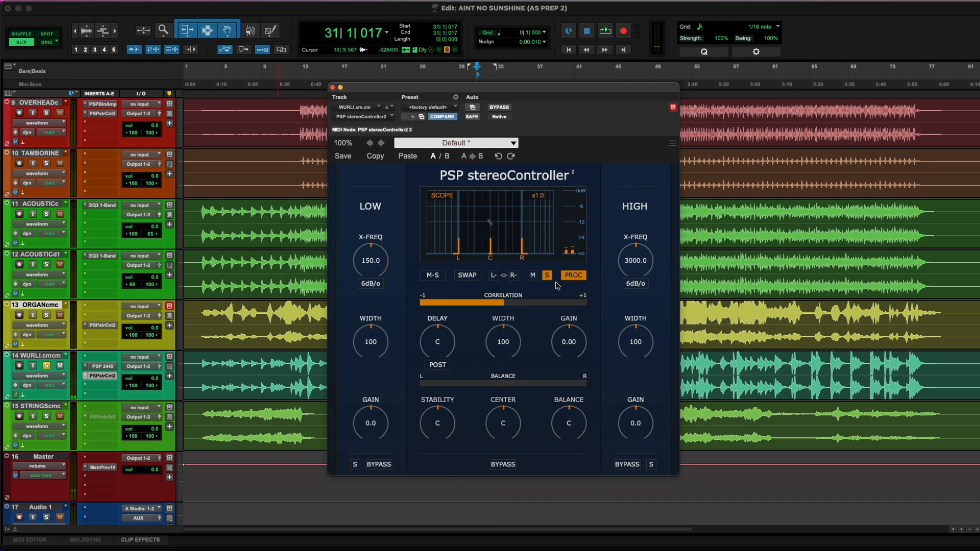
left_click(549, 276)
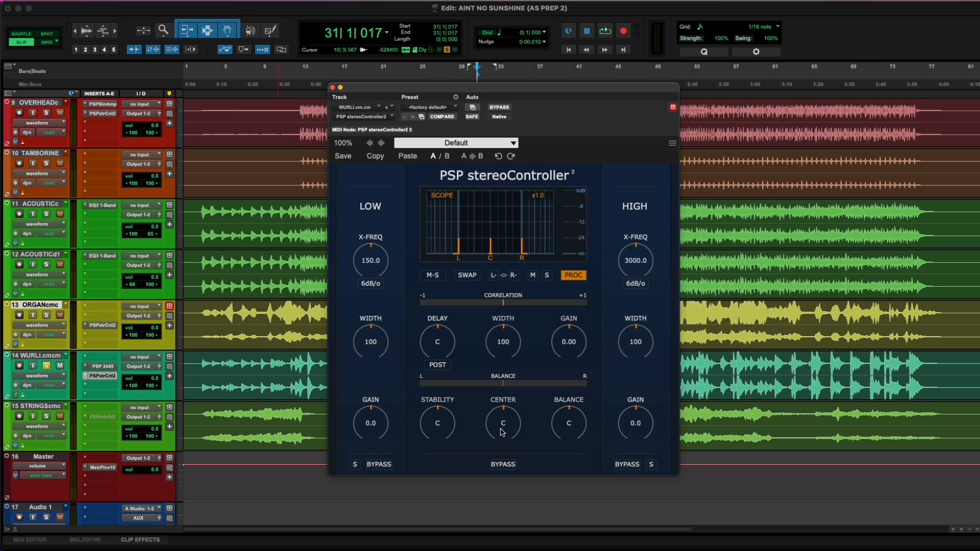
Set the Wurli's Center control to R 30 while auditioning the section
left_click_drag(503, 429, 504, 427)
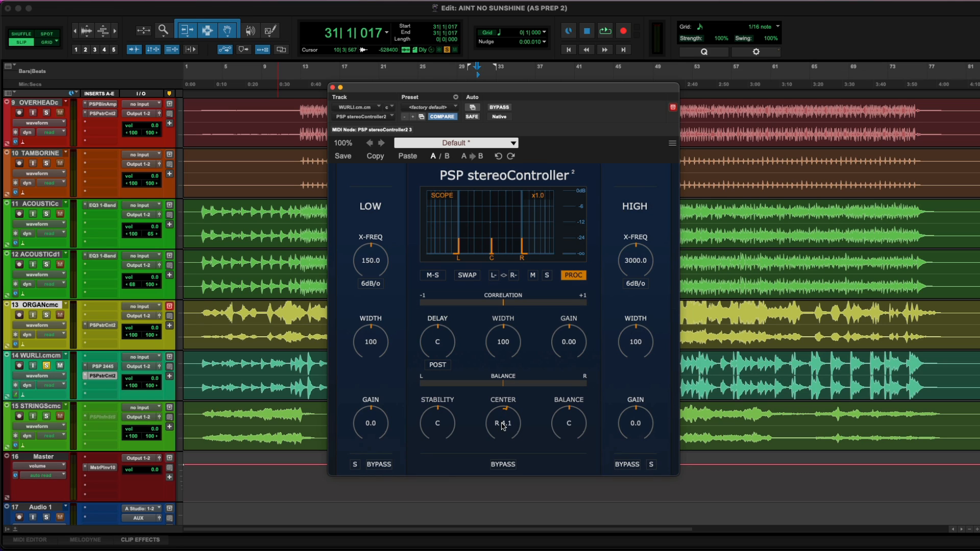
double_click(504, 426)
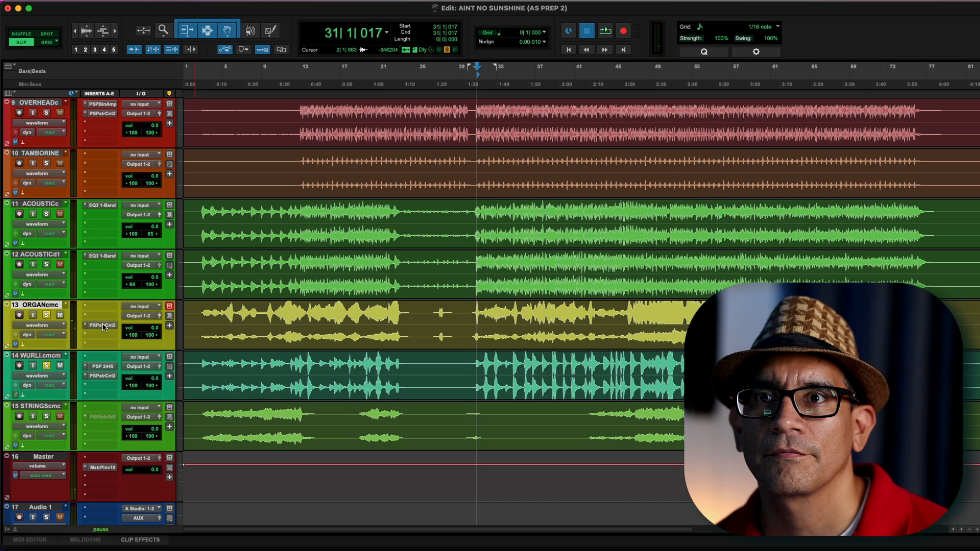
key("space")
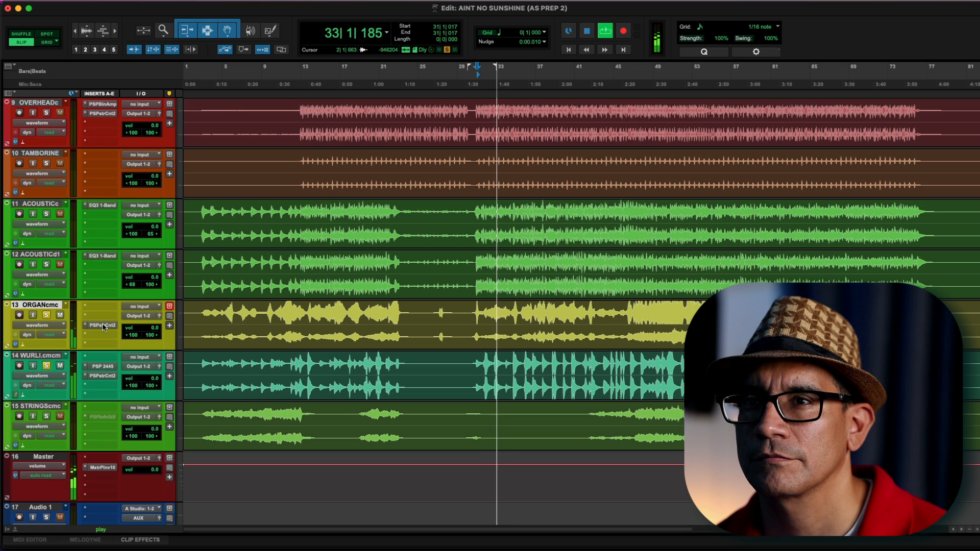
key("space")
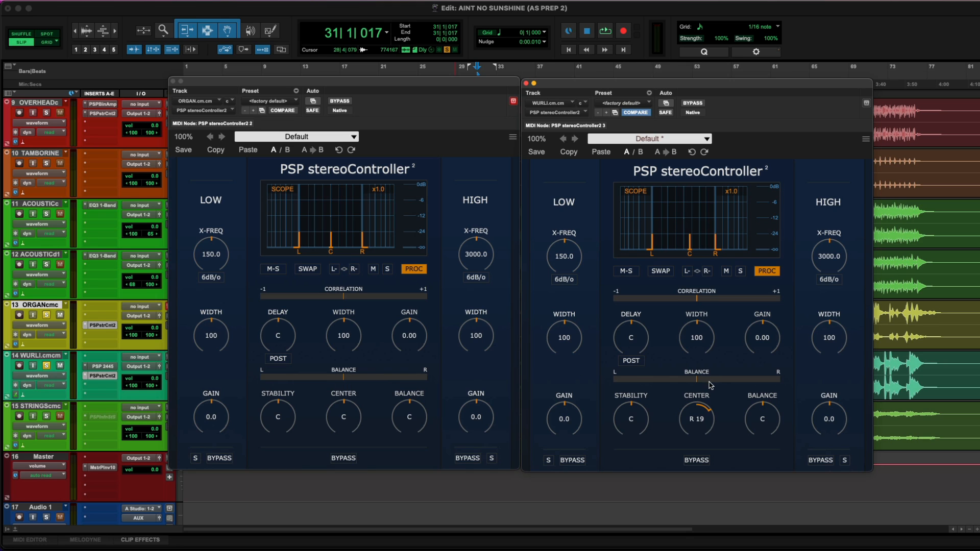
key("space")
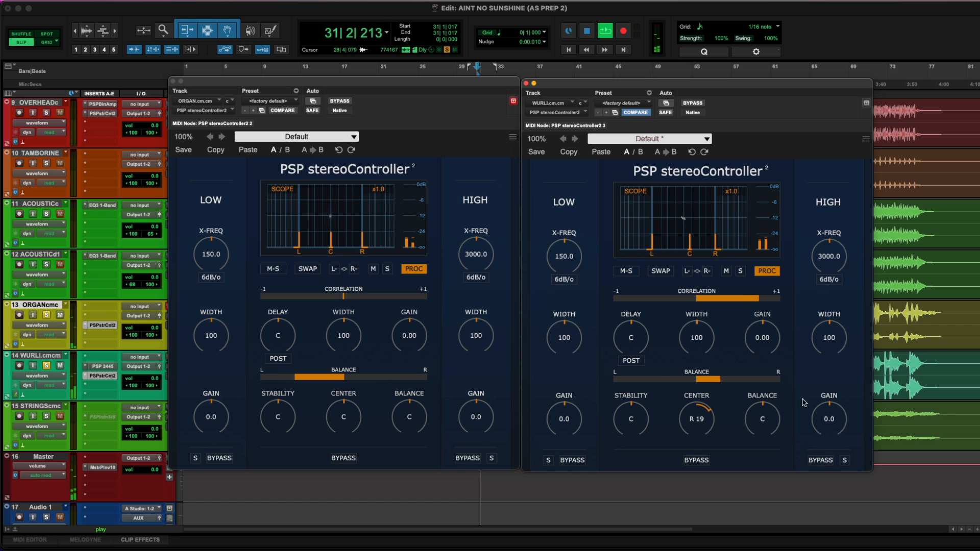
mouse_move(711, 427)
left_mouse_down()
mouse_move(709, 409)
mouse_move(706, 415)
left_mouse_up()
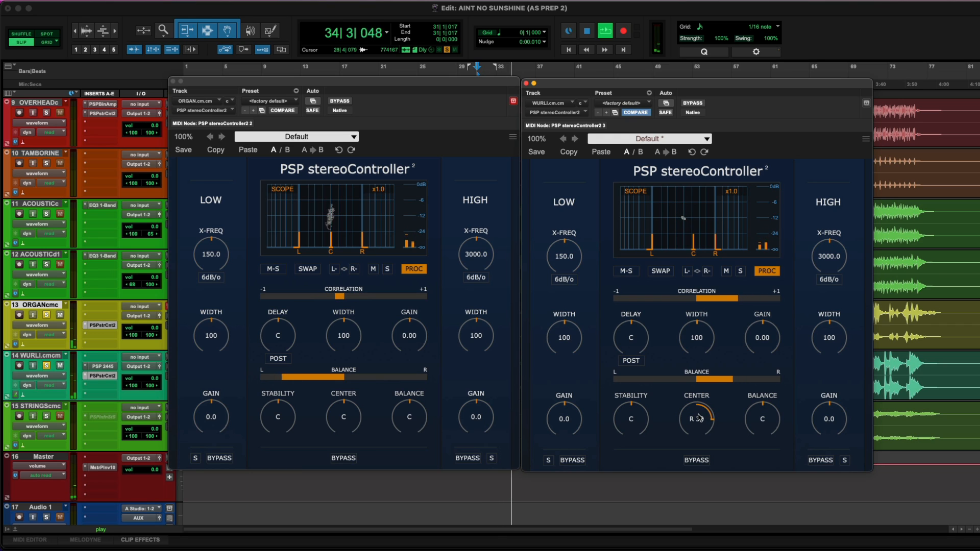
Toggle the WURLI track's solo, stop playback and close all plugin windows
left_click(47, 366, "alt")
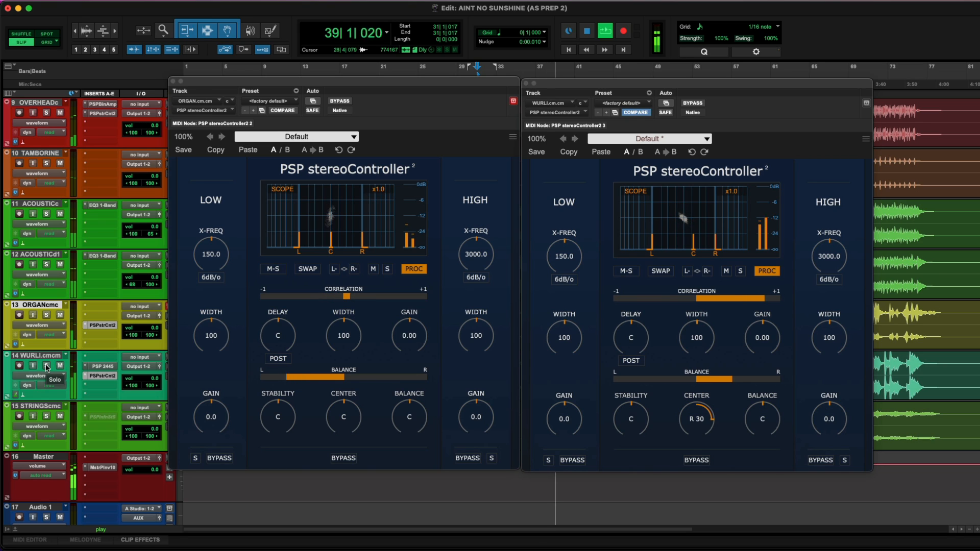
key("space")
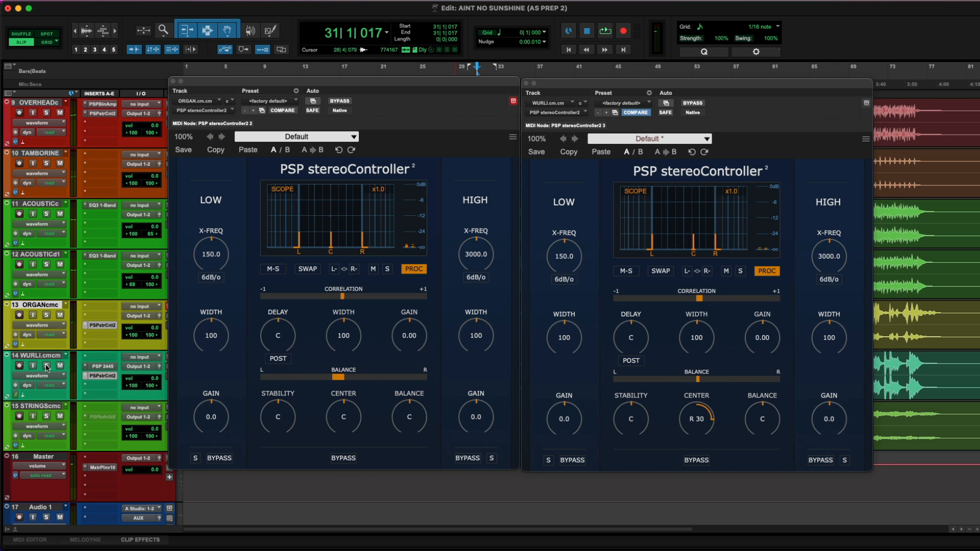
key("ctrl+alt+super+w")
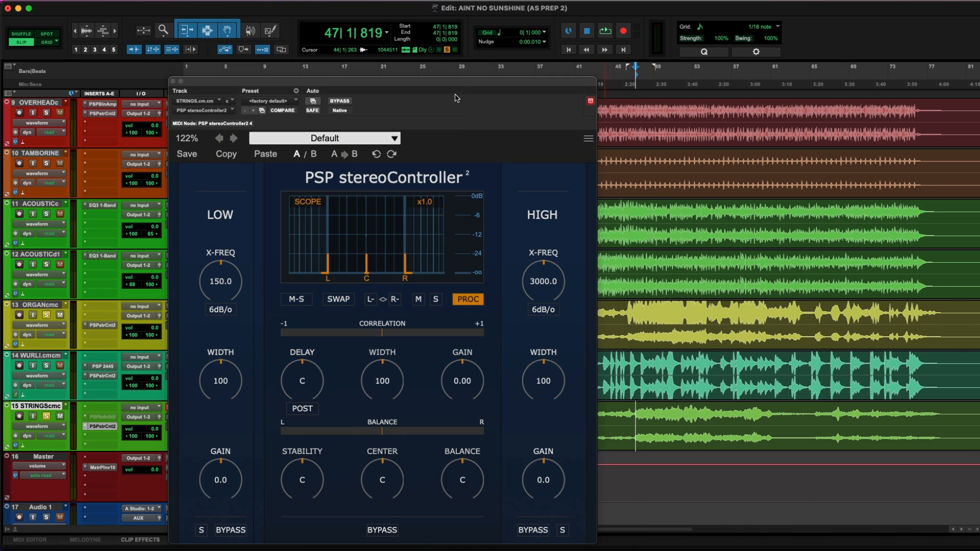
Audition the STRINGS track's stereoController and move its plugin window
key("space")
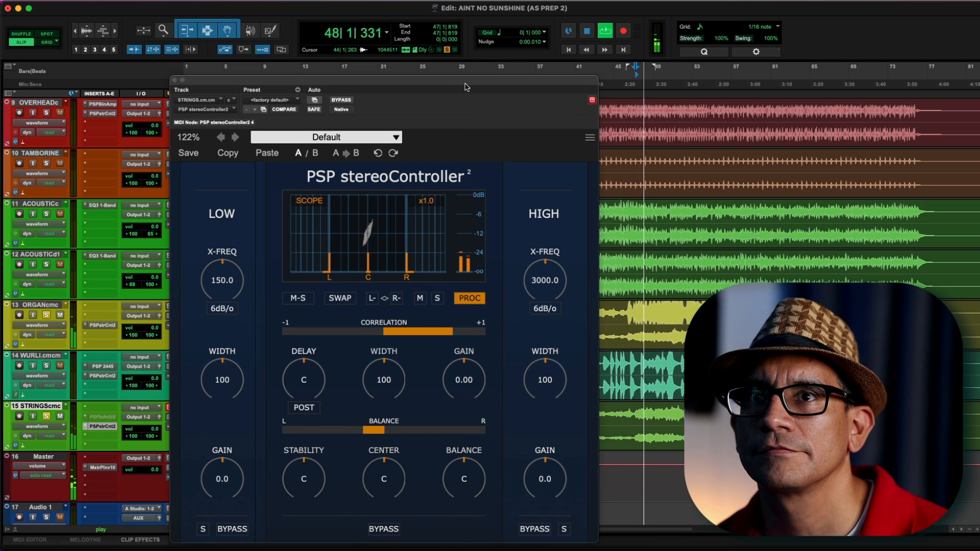
key("space")
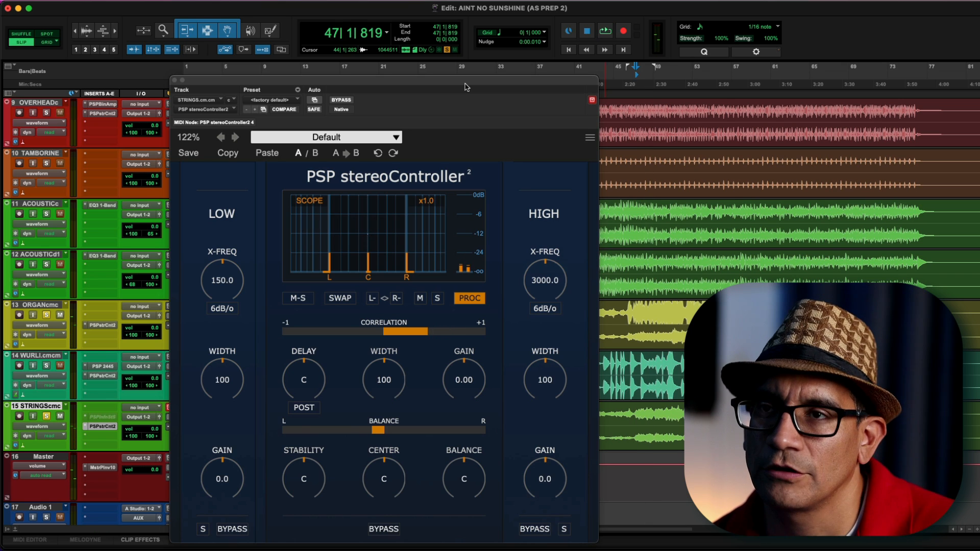
left_click_drag(466, 87, 494, 60)
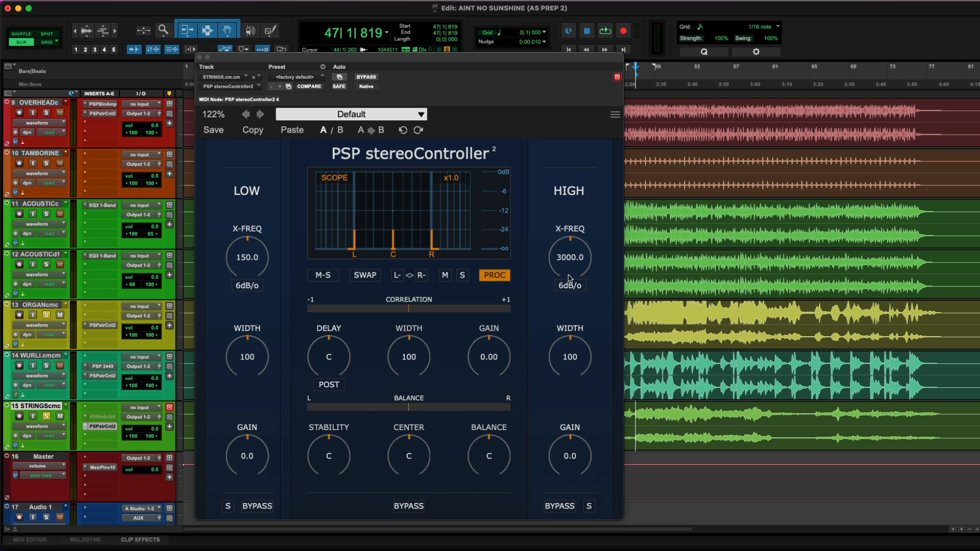
Solo the low band, raise the low X-FREQ to 518.0 and start playback
left_click(229, 506)
left_click_drag(250, 260, 251, 249)
key("space")
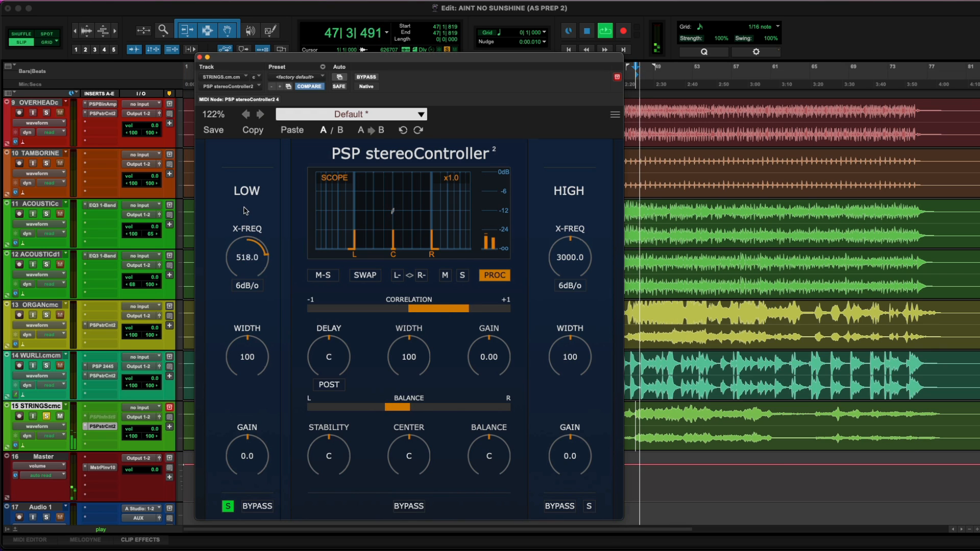
Set the low X-FREQ to 328.3 and narrow the low band's Width to 31, then stop playback
left_click_drag(244, 207, 241, 226)
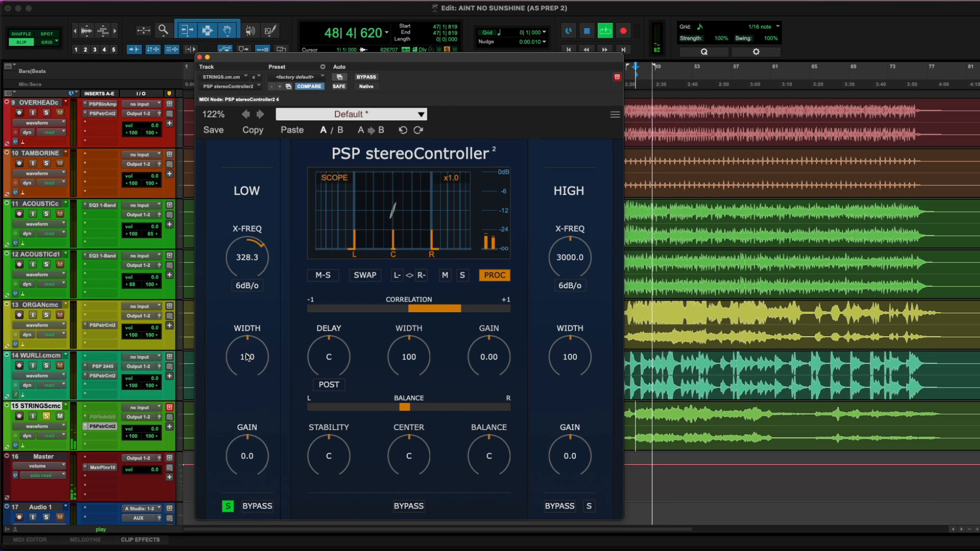
left_click_drag(246, 357, 250, 425)
key("space")
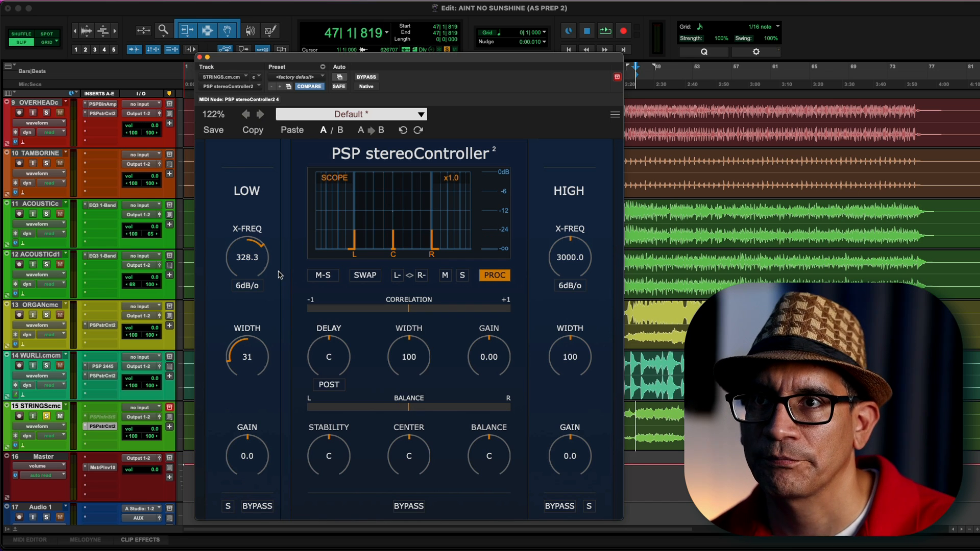
Solo the high band and set the high X-FREQ to 1169.2 while auditioning
left_click(589, 506)
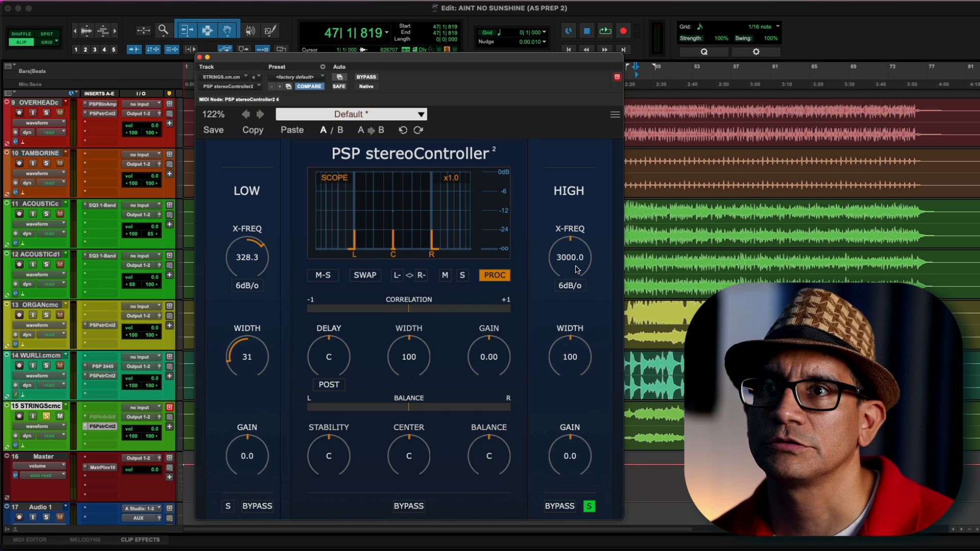
key("space")
left_click_drag(577, 268, 571, 296)
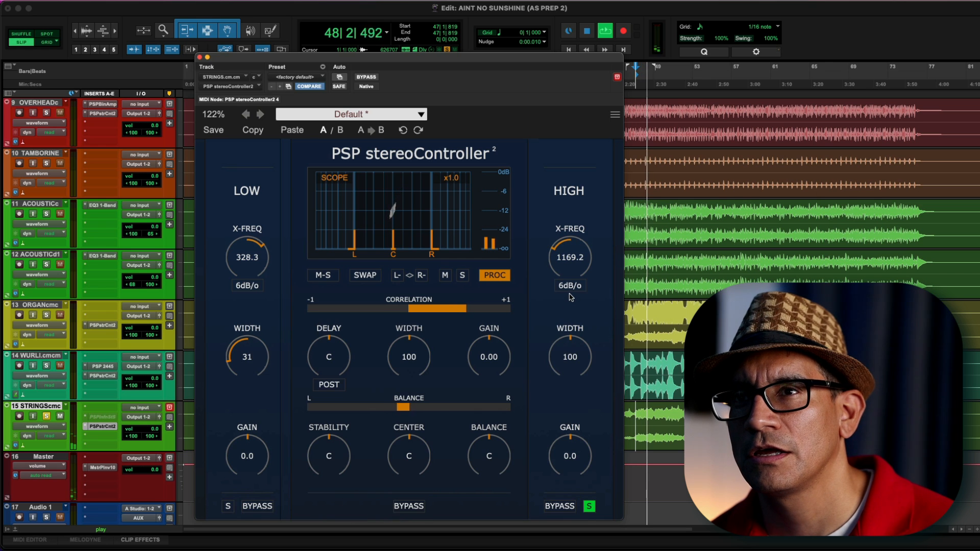
key("space")
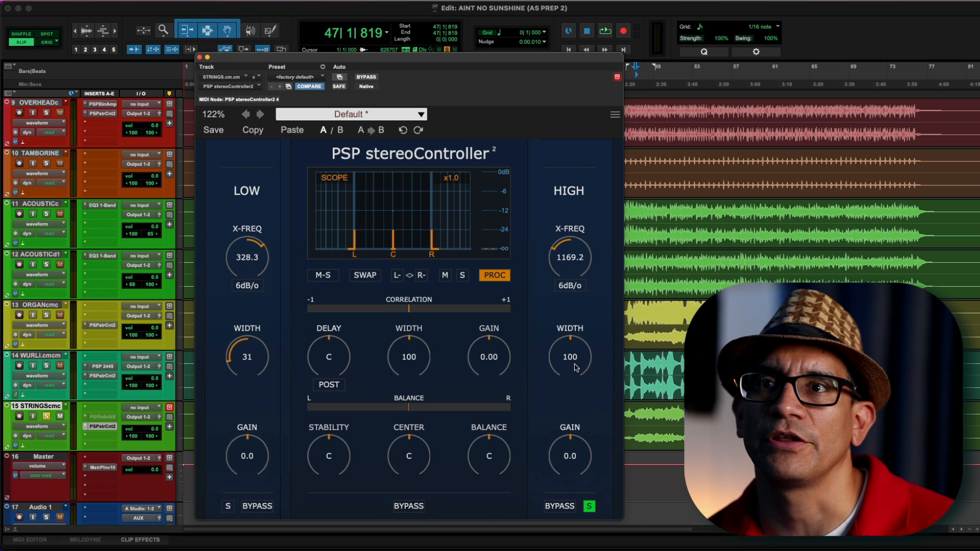
Widen the high band's Width to 181 while playing the section
key("space")
left_click_drag(576, 363, 577, 290)
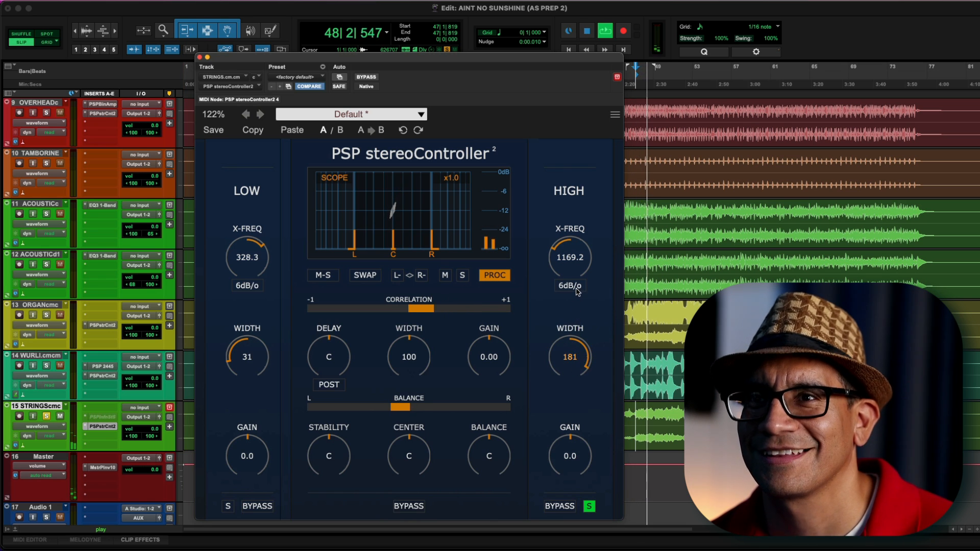
key("space")
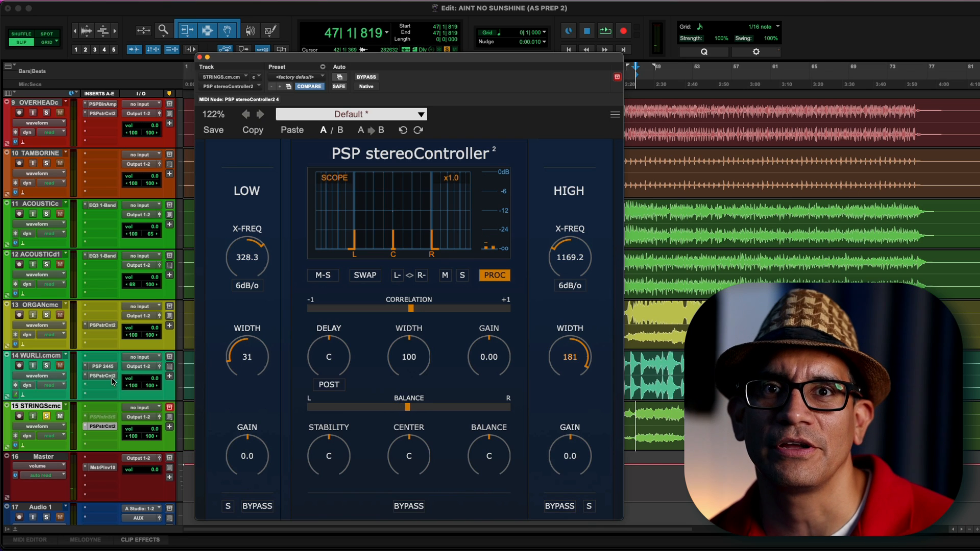
Toggle the WURLI and ORGAN track solos and start playback
left_click(46, 366)
left_click(46, 315)
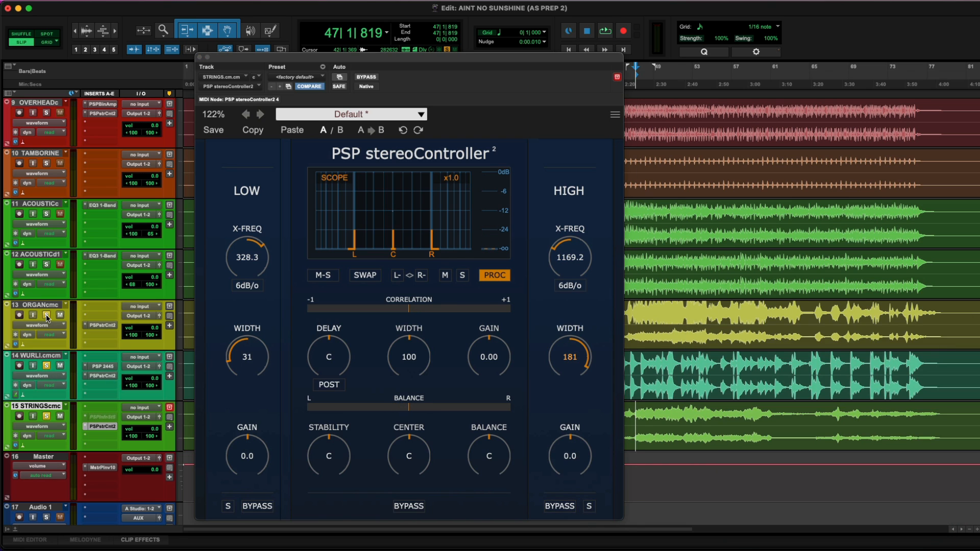
key("space")
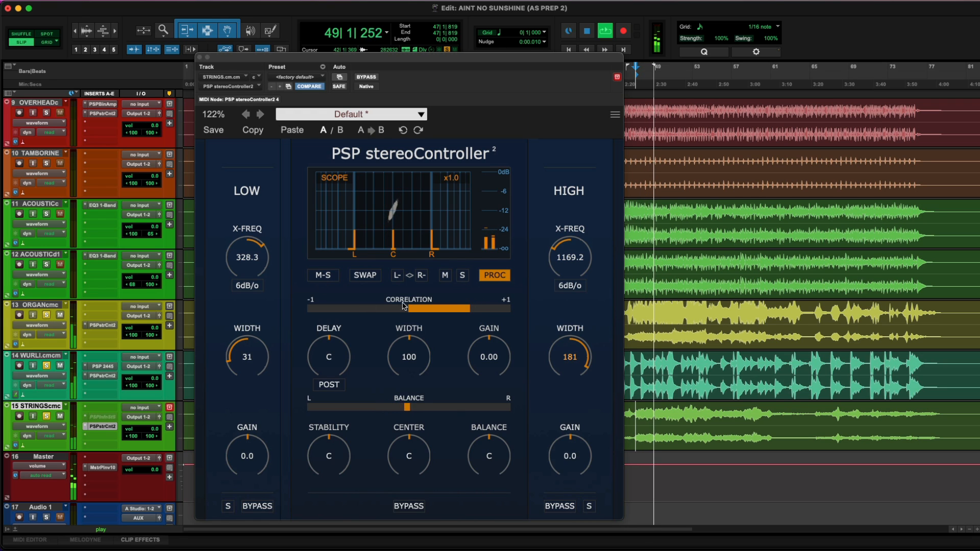
Compare the strings with processing off and on, then toggle the WURLI track's solo
left_click(494, 276)
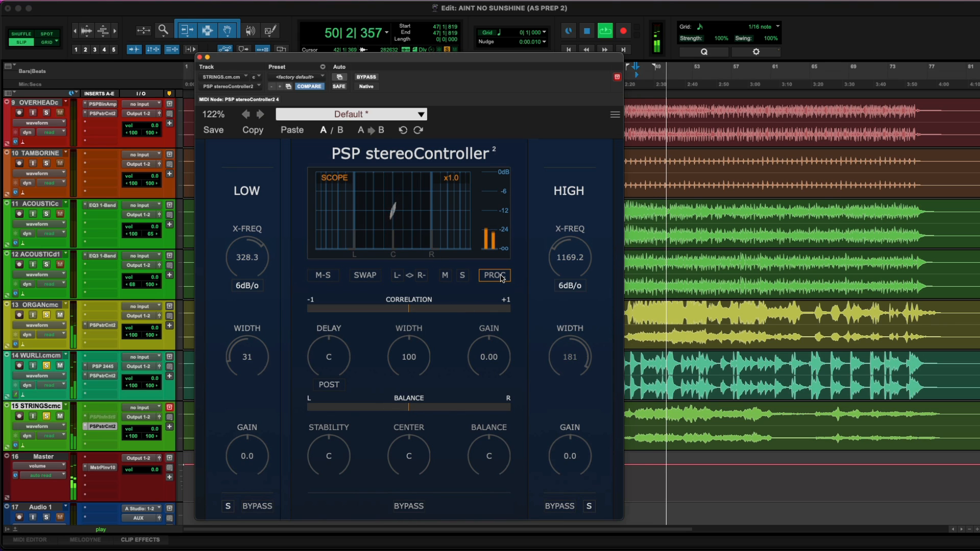
left_click(495, 276)
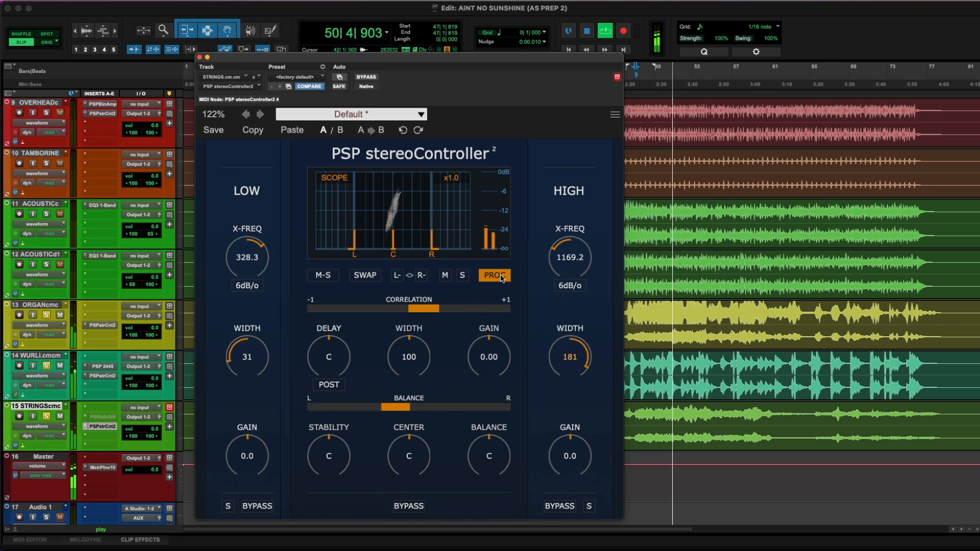
left_click(47, 366)
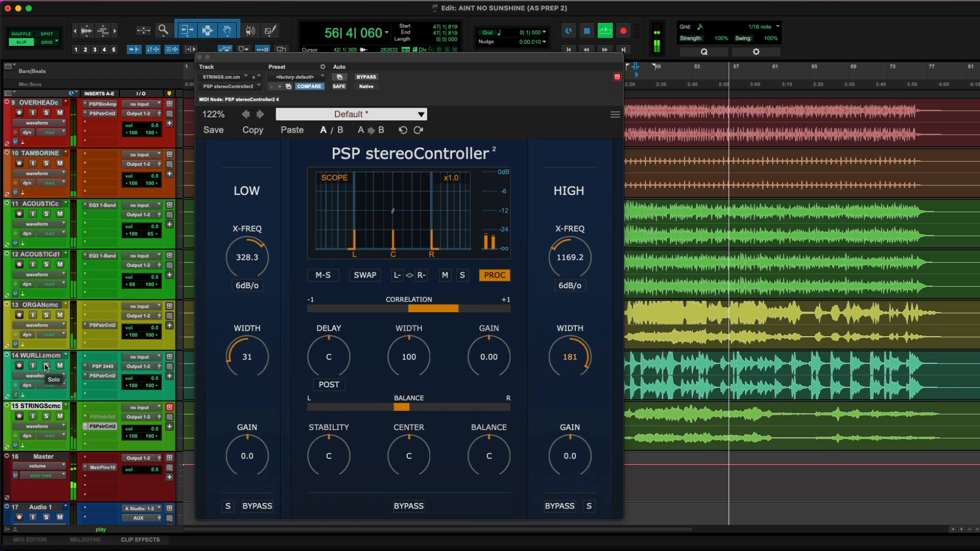
Close the plugin window, zoom in on the timeline and stop playback
key("super+w")
key("t")
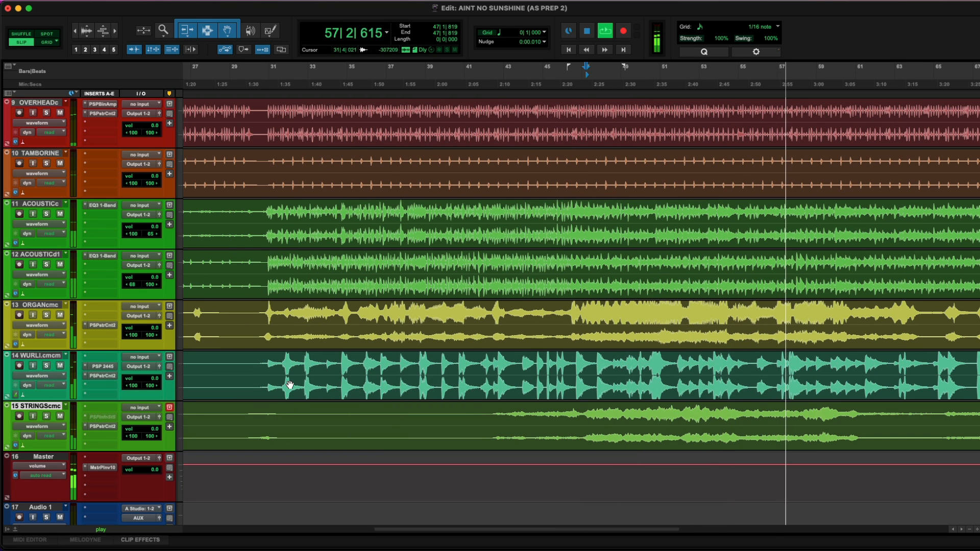
scroll(290, 386, "right", 3)
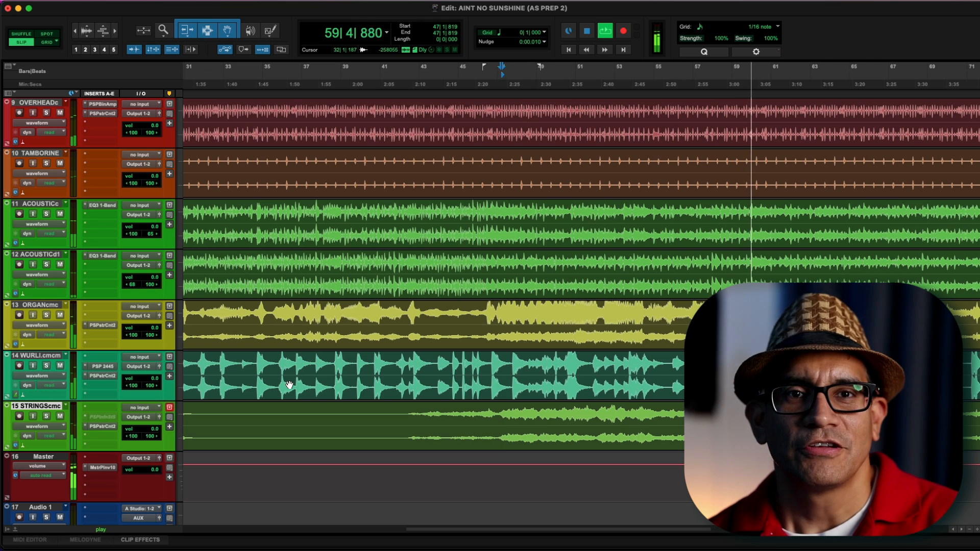
key("space")
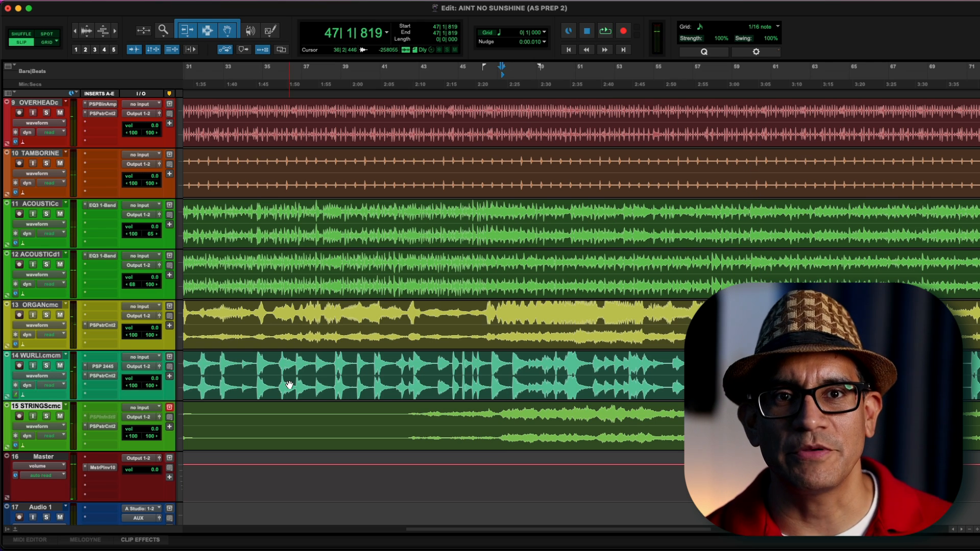